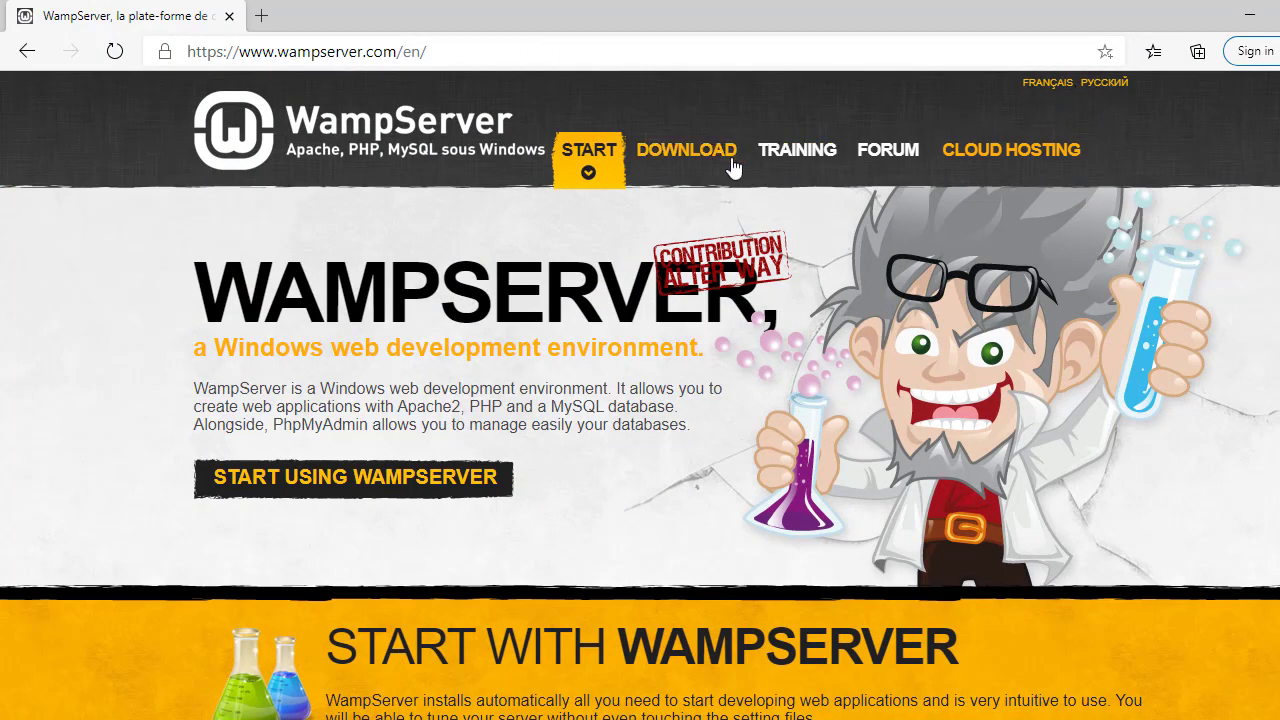
Step: Open the WampServer download section and review the 64-bit and 32-bit 3.2.0 installers offered
{"action": "left_click", "coordinate": [684, 150]}
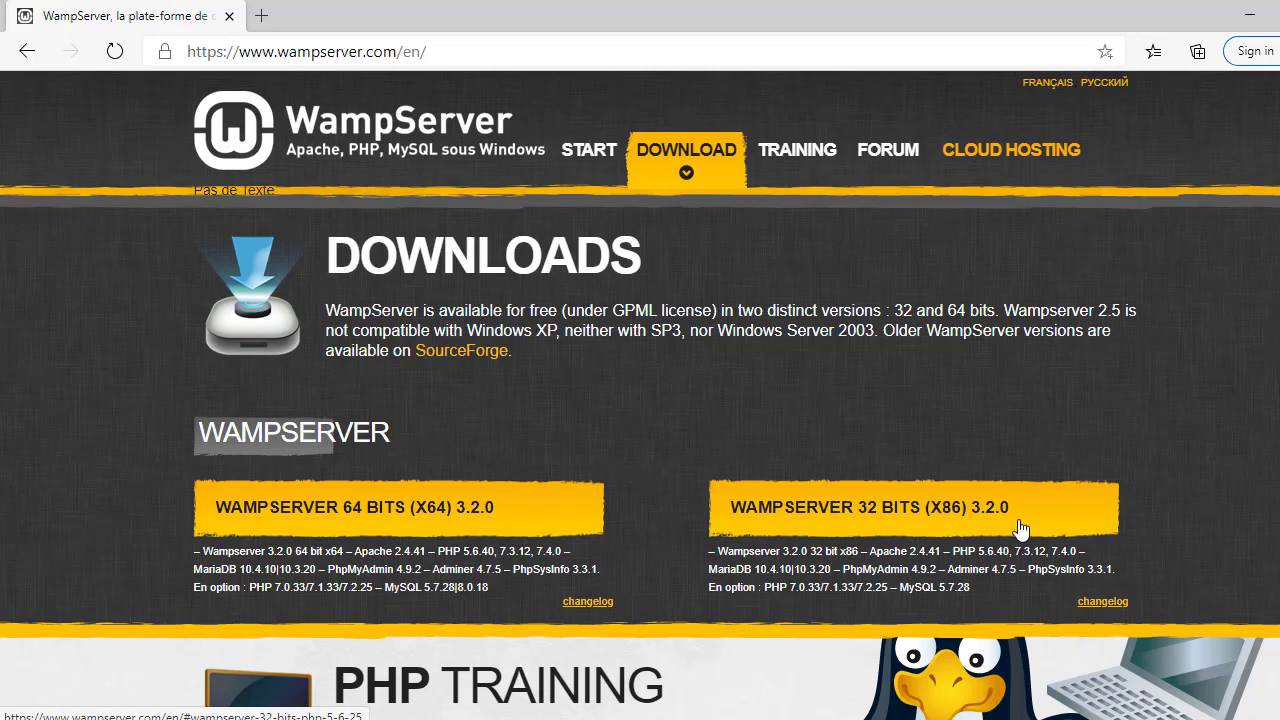
{"action": "scroll", "coordinate": [953, 527], "scroll_direction": "down", "scroll_amount": 1}
{"action": "scroll", "coordinate": [953, 527], "scroll_direction": "down", "scroll_amount": 1}
{"action": "scroll", "coordinate": [953, 519], "scroll_direction": "down", "scroll_amount": 2}
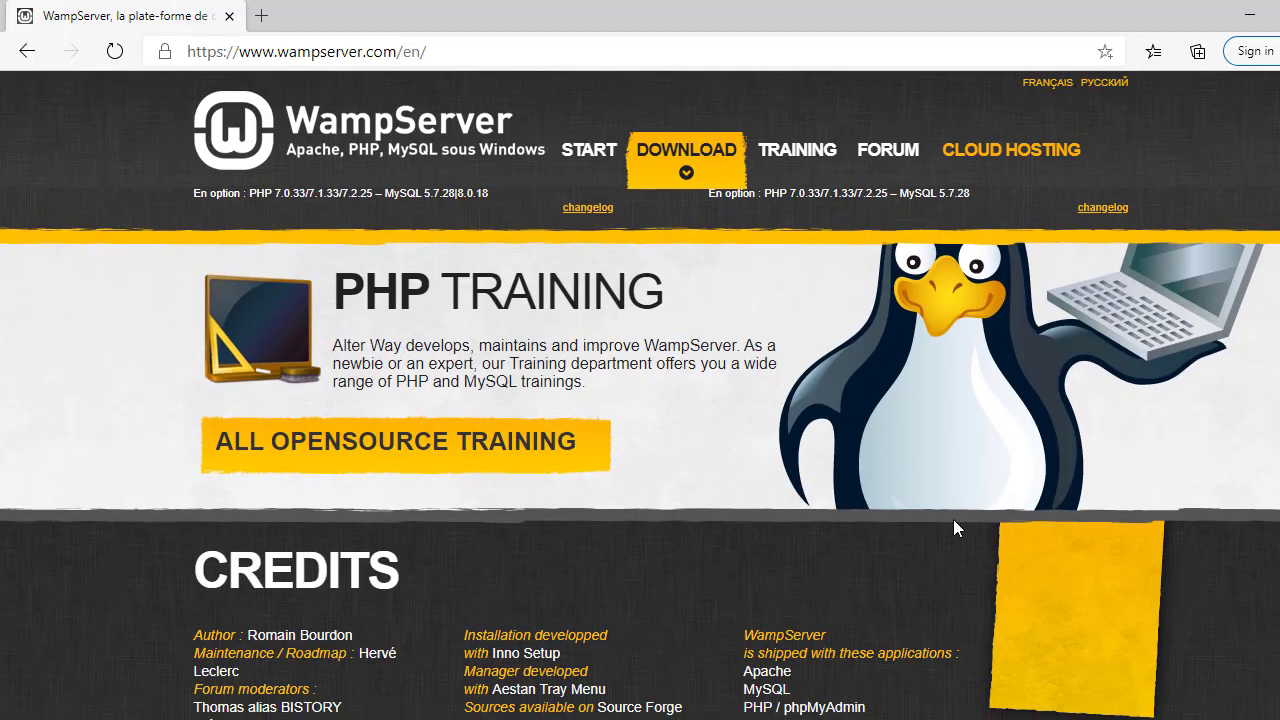
{"action": "scroll", "coordinate": [940, 520], "scroll_direction": "up", "scroll_amount": 2}
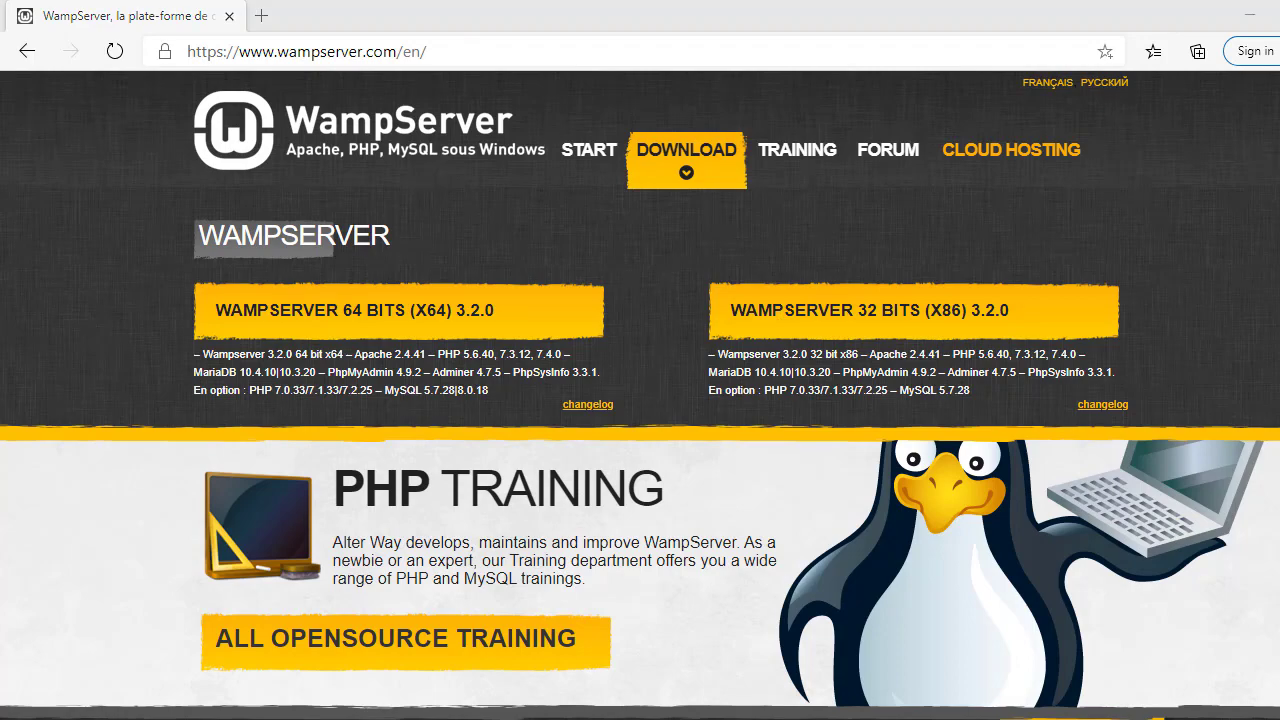
{"action": "key", "text": "super"}
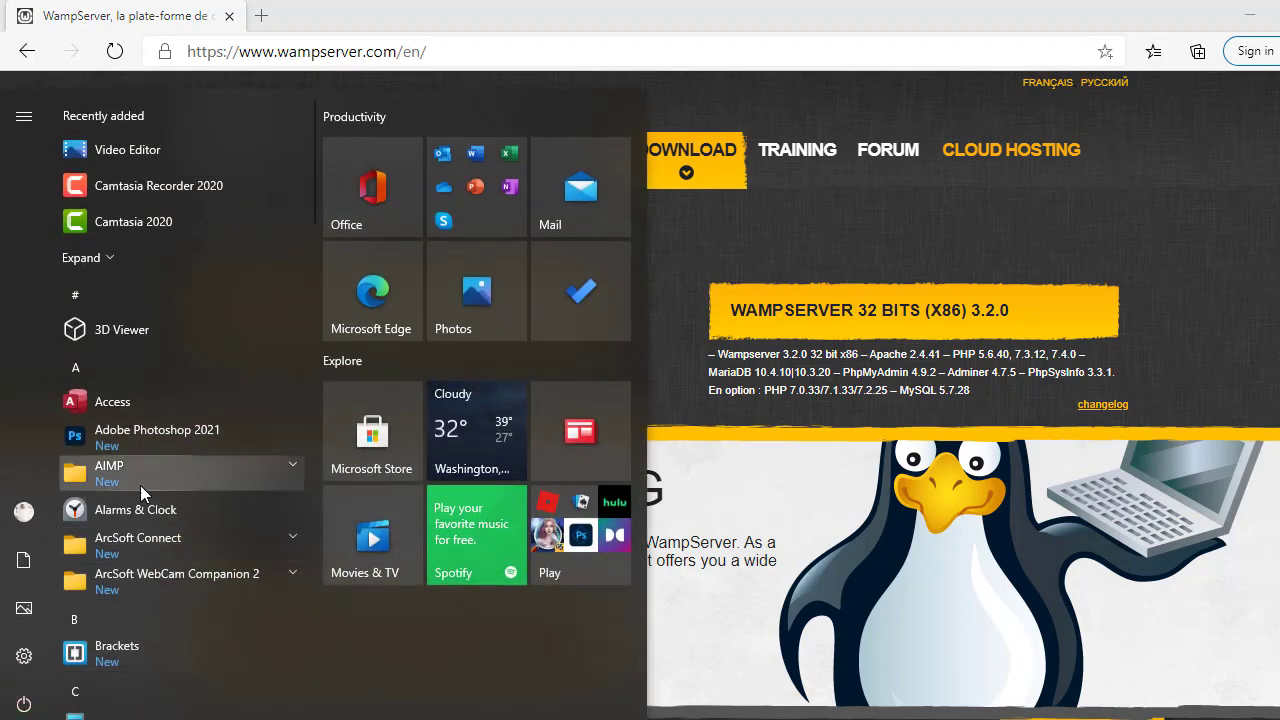
{"action": "key", "text": "super"}
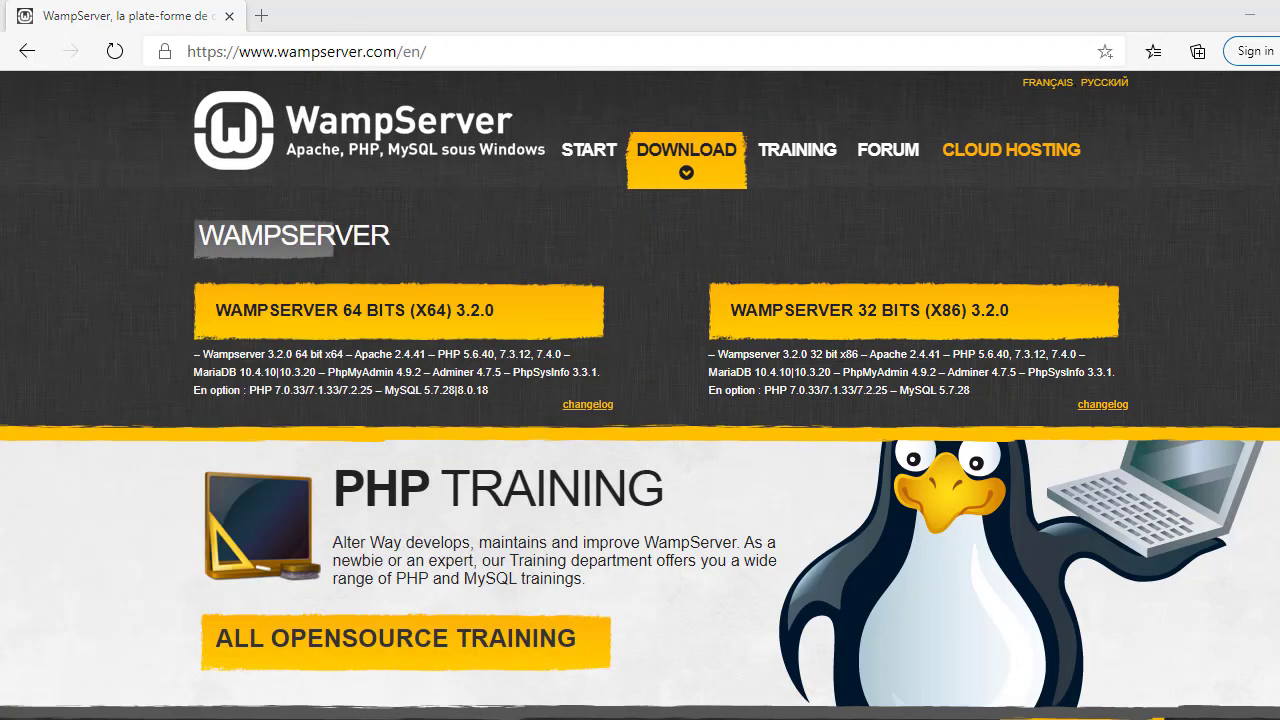
{"action": "left_click", "coordinate": [1251, 17]}
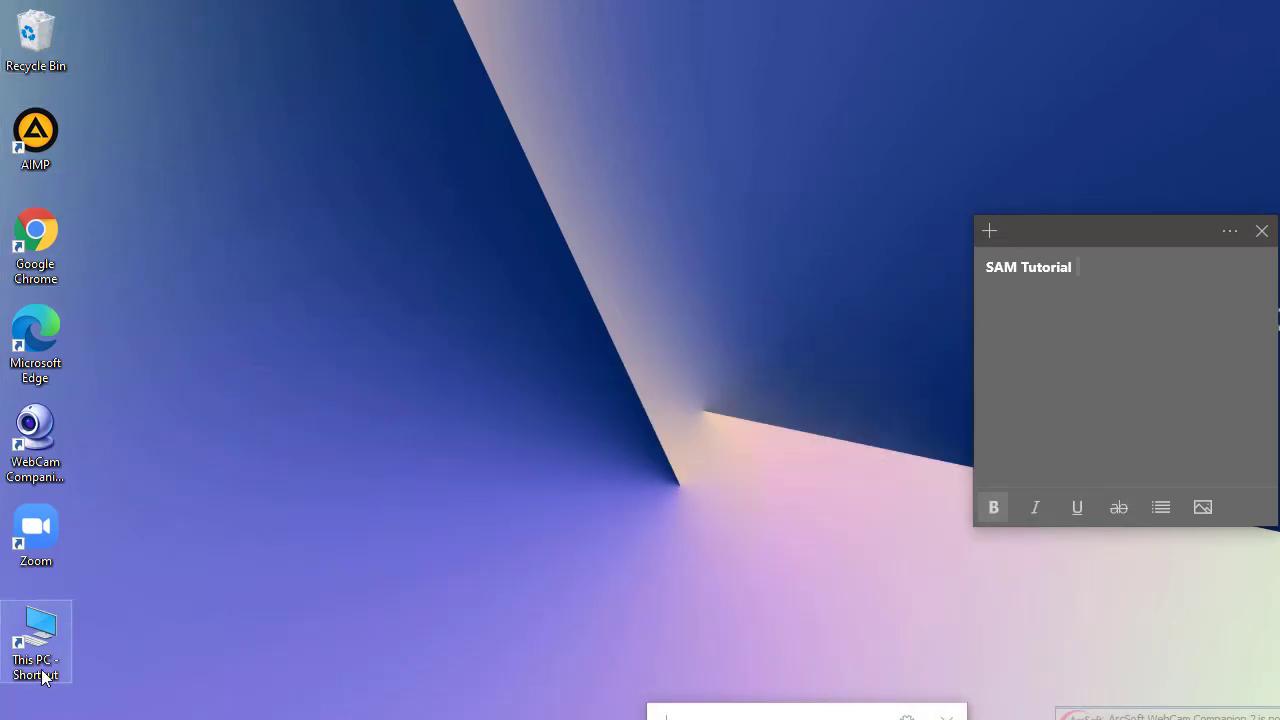
{"action": "right_click", "coordinate": [40, 640]}
{"action": "left_click", "coordinate": [91, 617]}
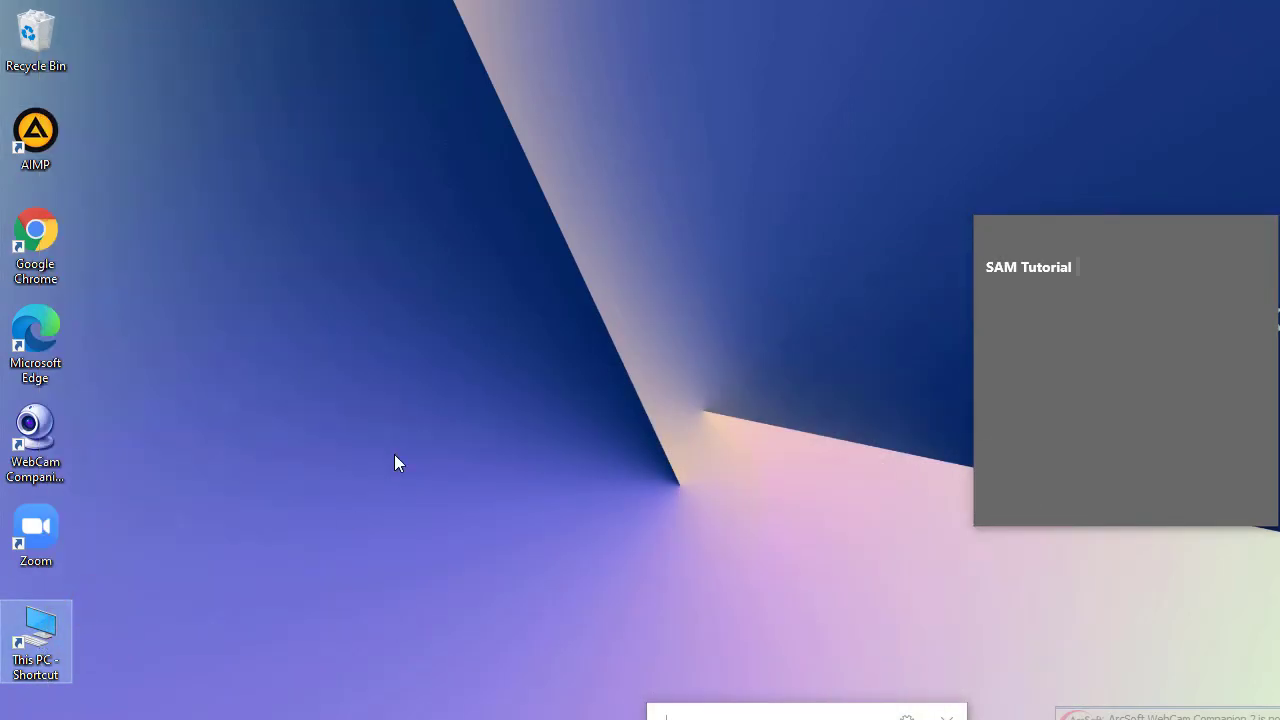
{"action": "left_click", "coordinate": [386, 222]}
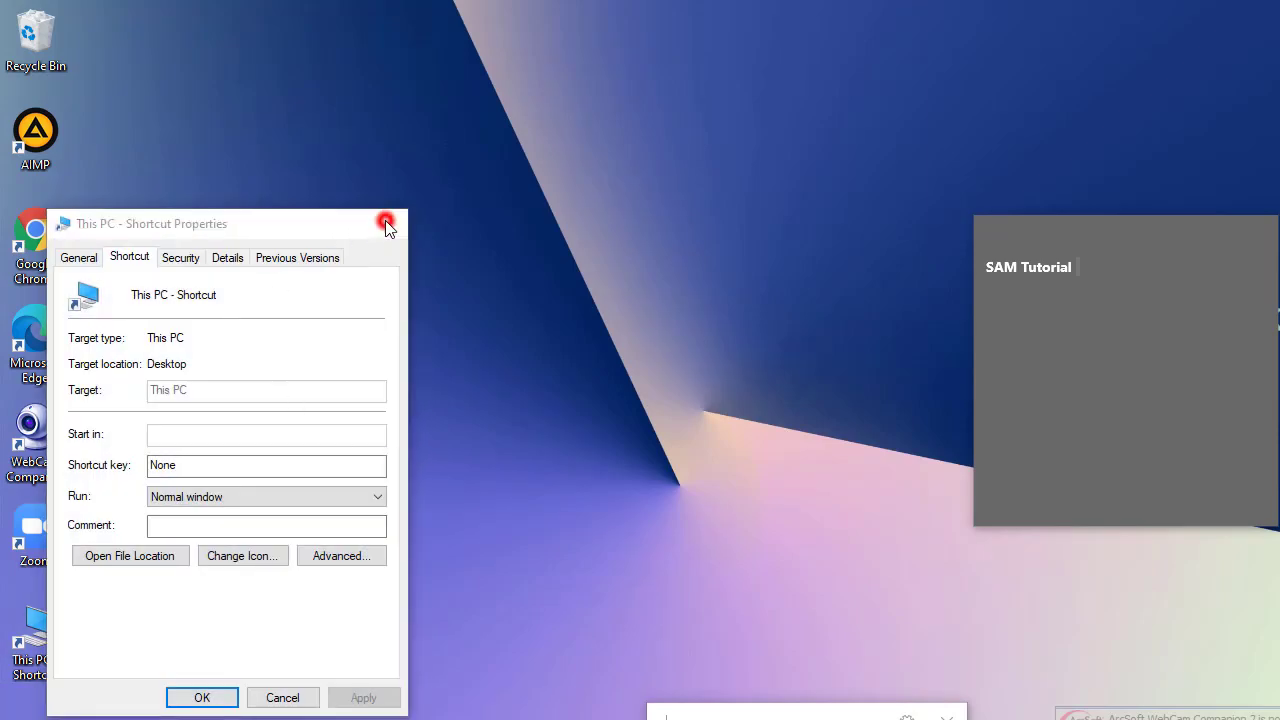
Step: Check the Windows system type in This PC's properties and return to the WampServer download page
{"action": "right_click", "coordinate": [750, 338]}
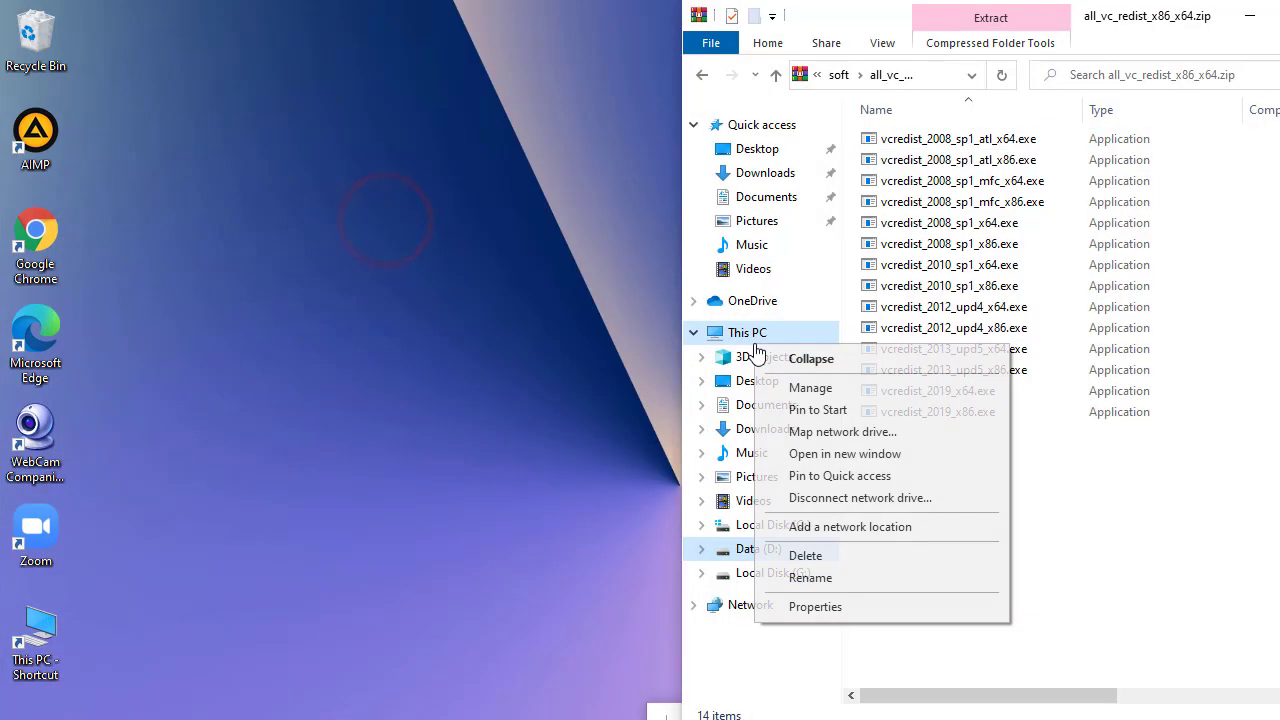
{"action": "left_click", "coordinate": [834, 607]}
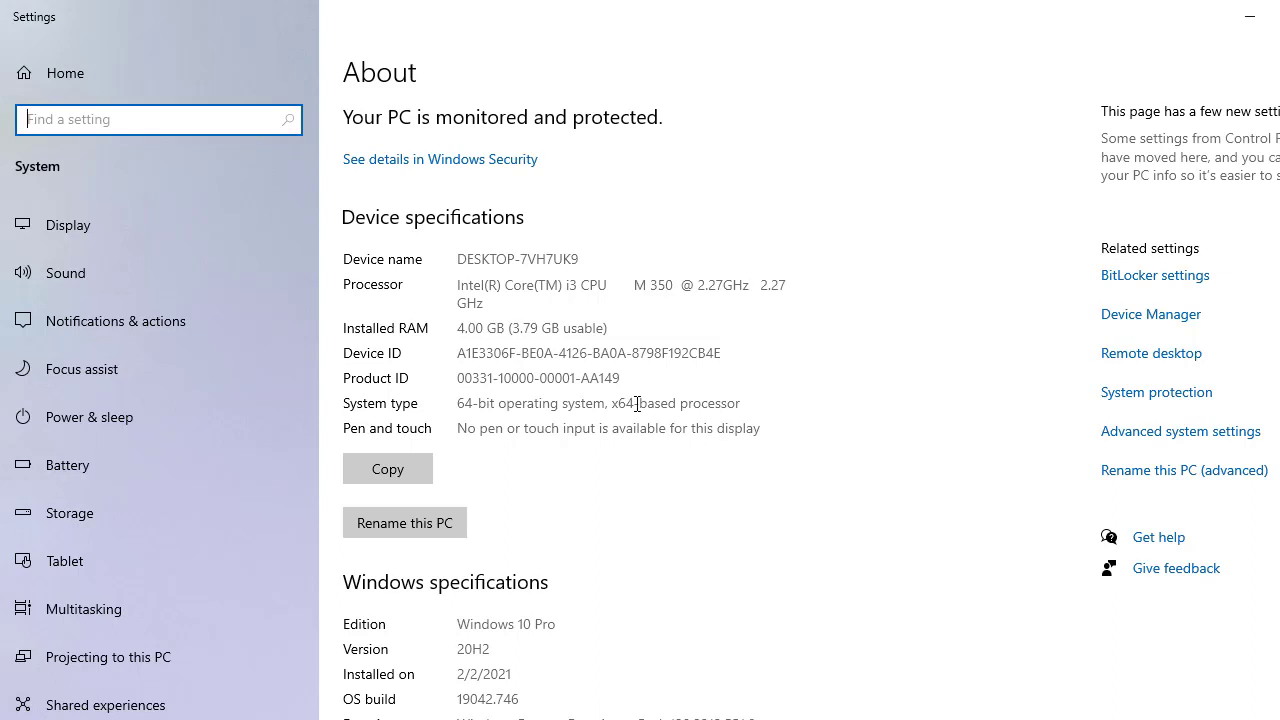
{"action": "key", "text": "alt+Tab"}
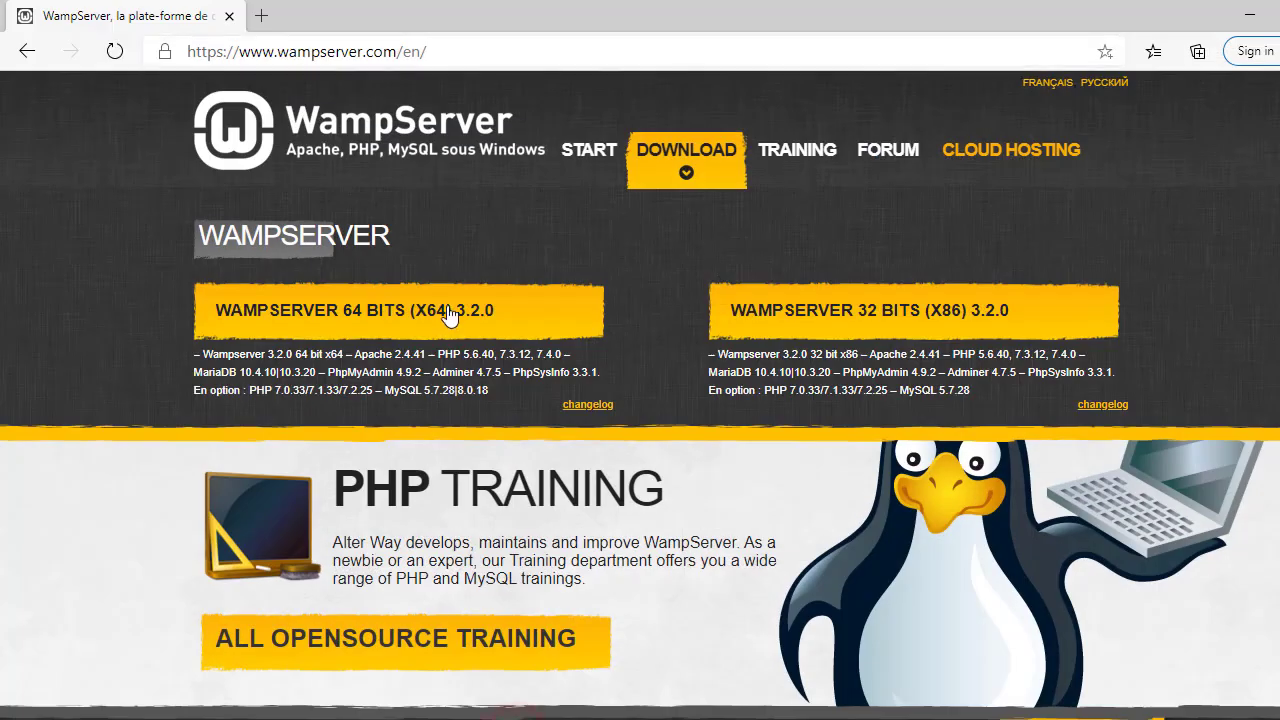
{"action": "scroll", "coordinate": [464, 334], "scroll_direction": "down", "scroll_amount": 2}
{"action": "scroll", "coordinate": [464, 334], "scroll_direction": "up", "scroll_amount": 3}
Step: Search the web in a new tab for wampsever.aviatechno and open the wampserver.aviatechno.net repository of Wampserver files
{"action": "left_click", "coordinate": [261, 16]}
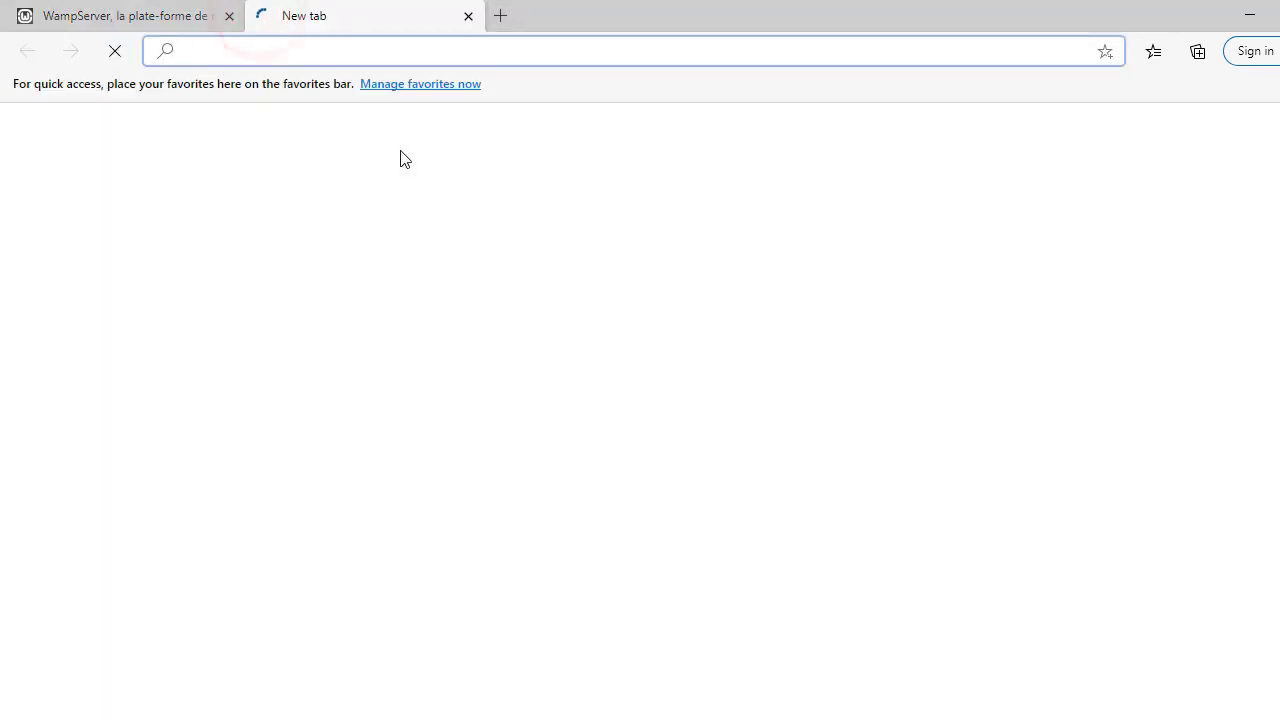
{"action": "type", "text": "w"}
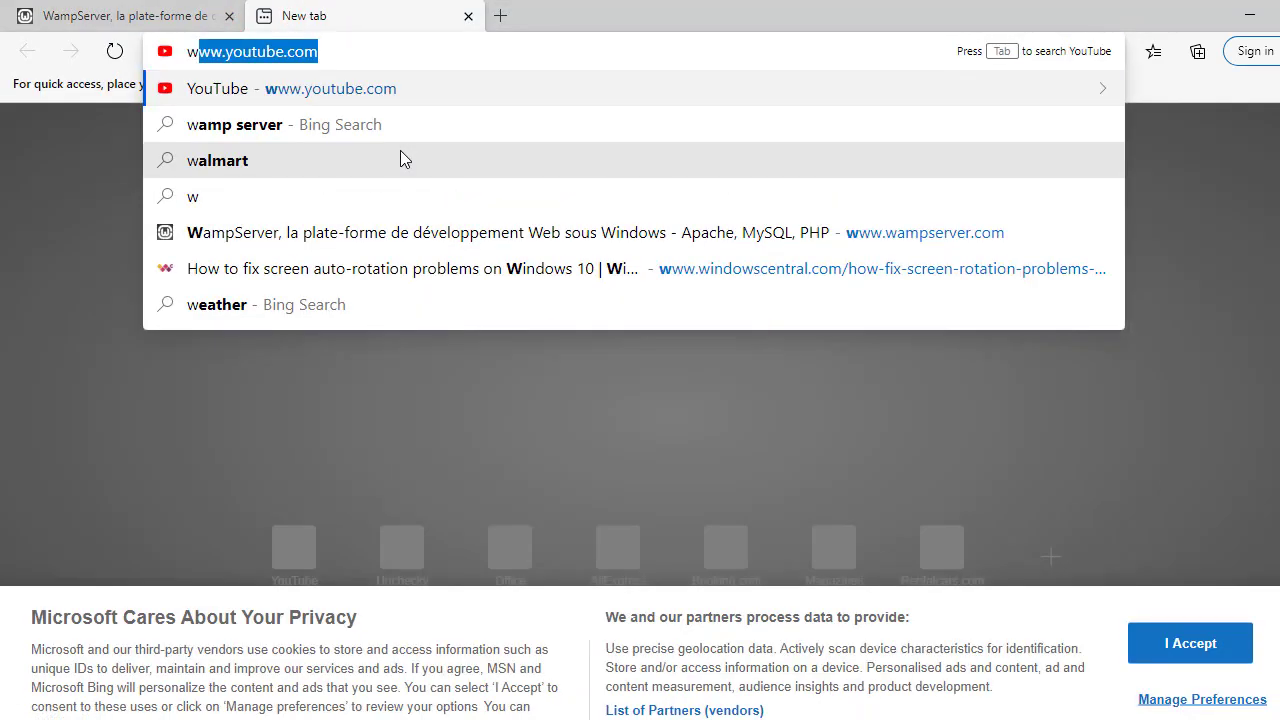
{"action": "type", "text": "amp"}
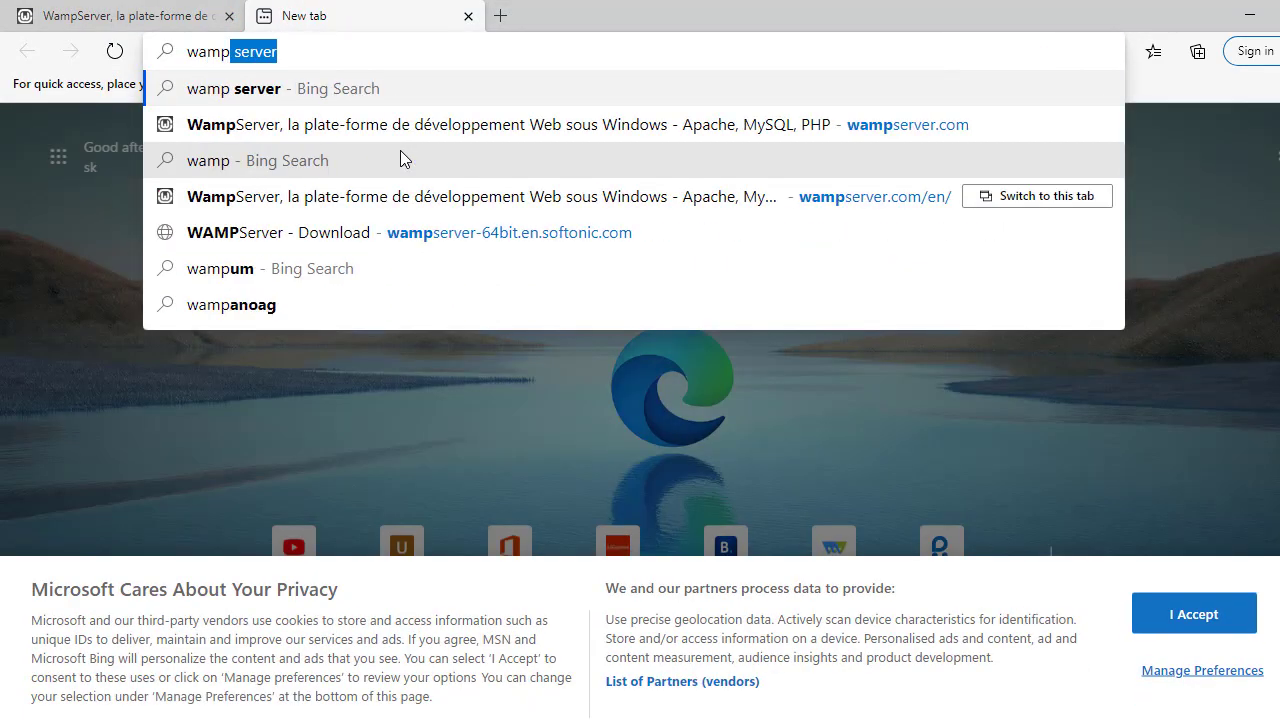
{"action": "type", "text": "sever"}
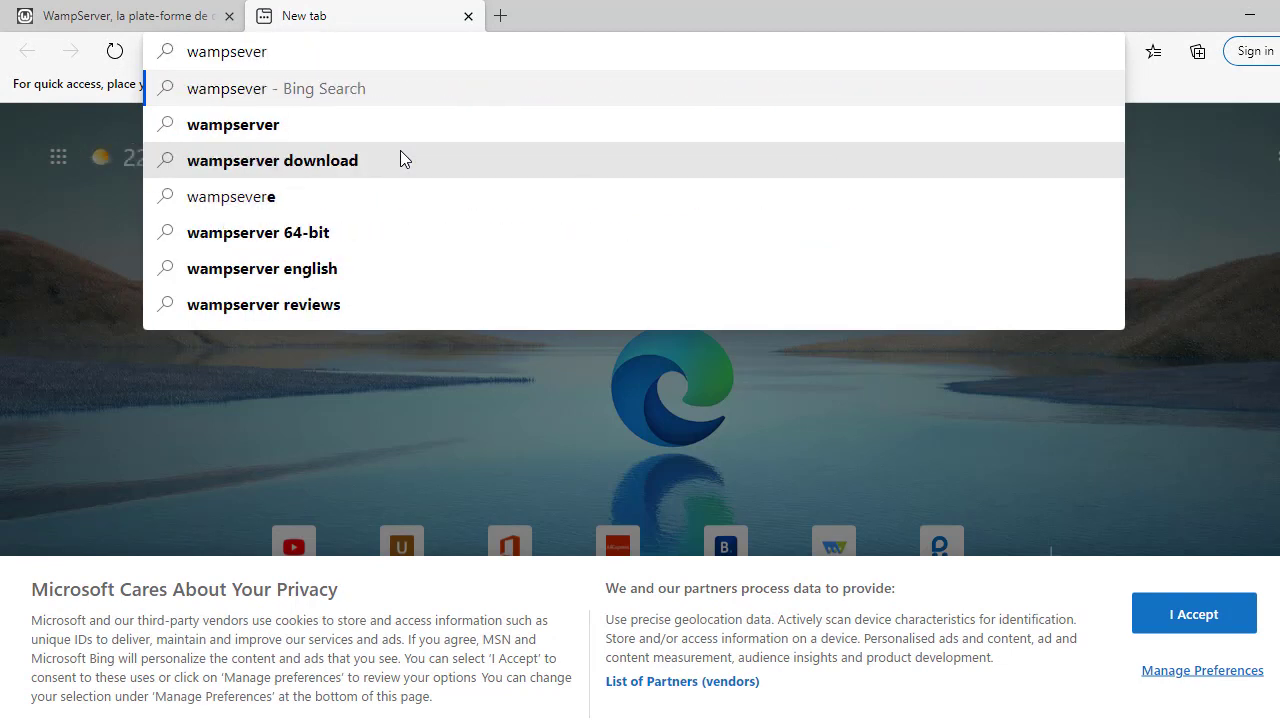
{"action": "type", "text": ".av"}
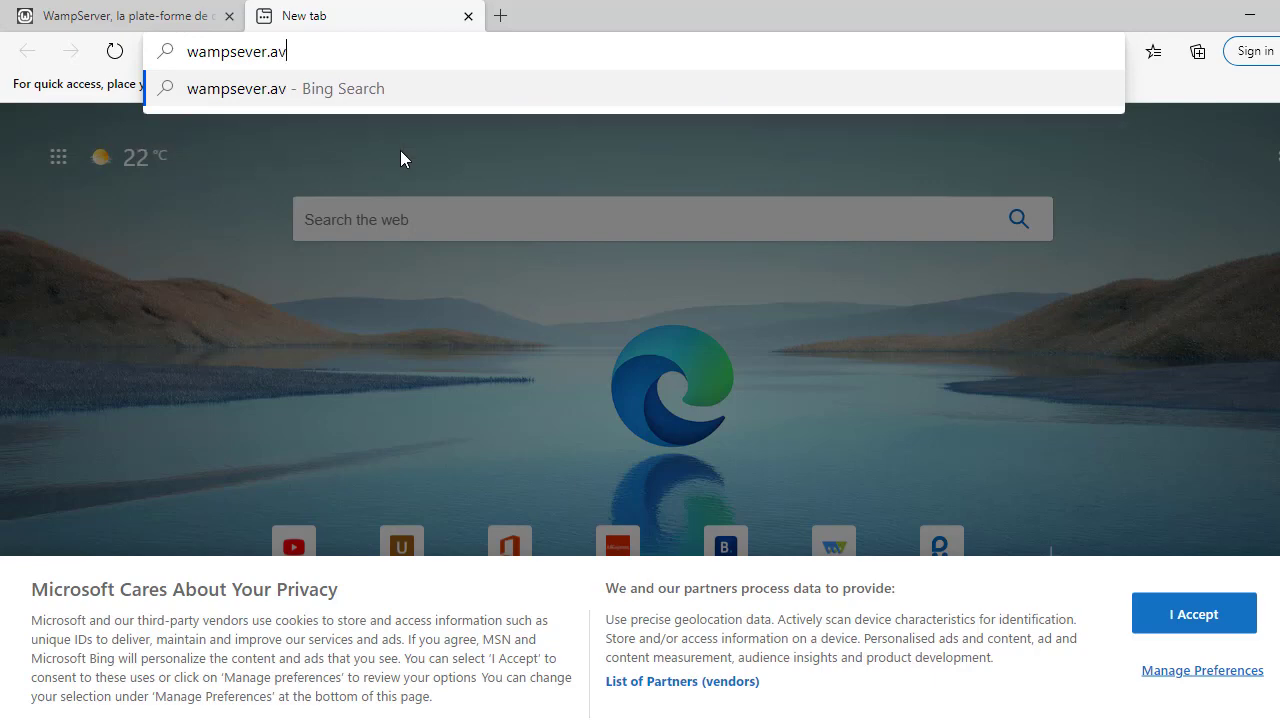
{"action": "key", "text": "Return"}
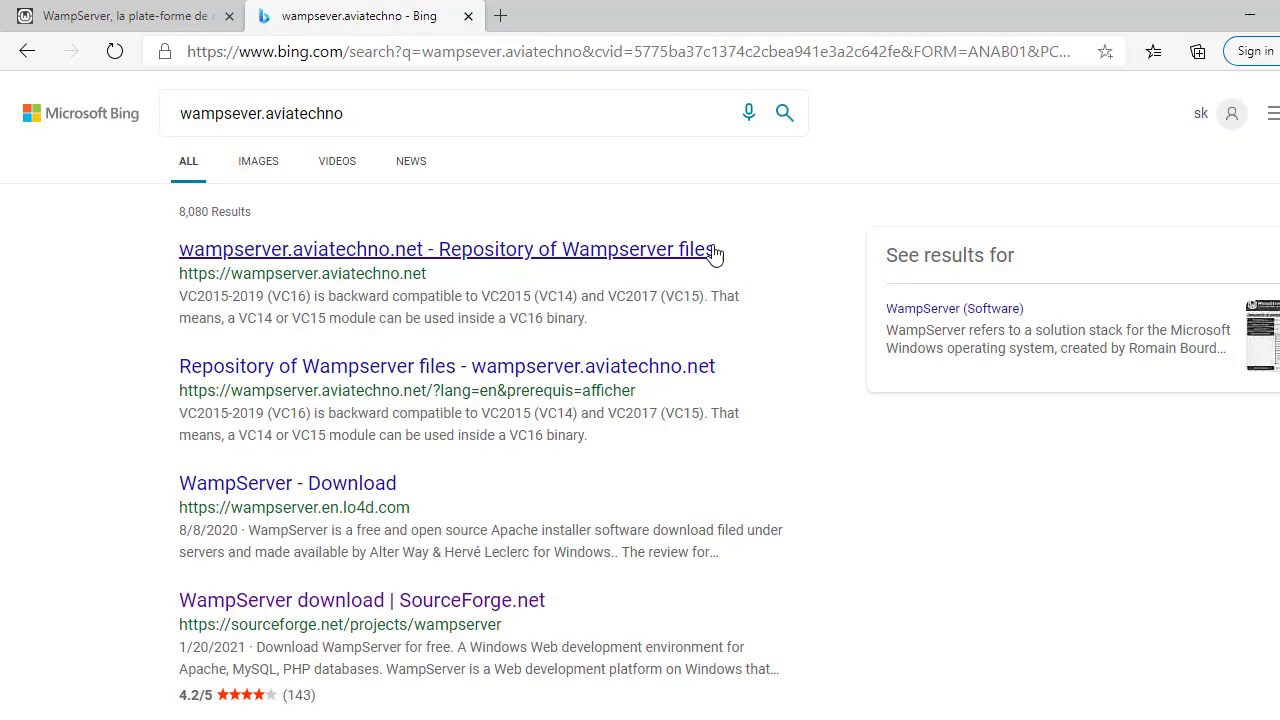
{"action": "left_click", "coordinate": [574, 255]}
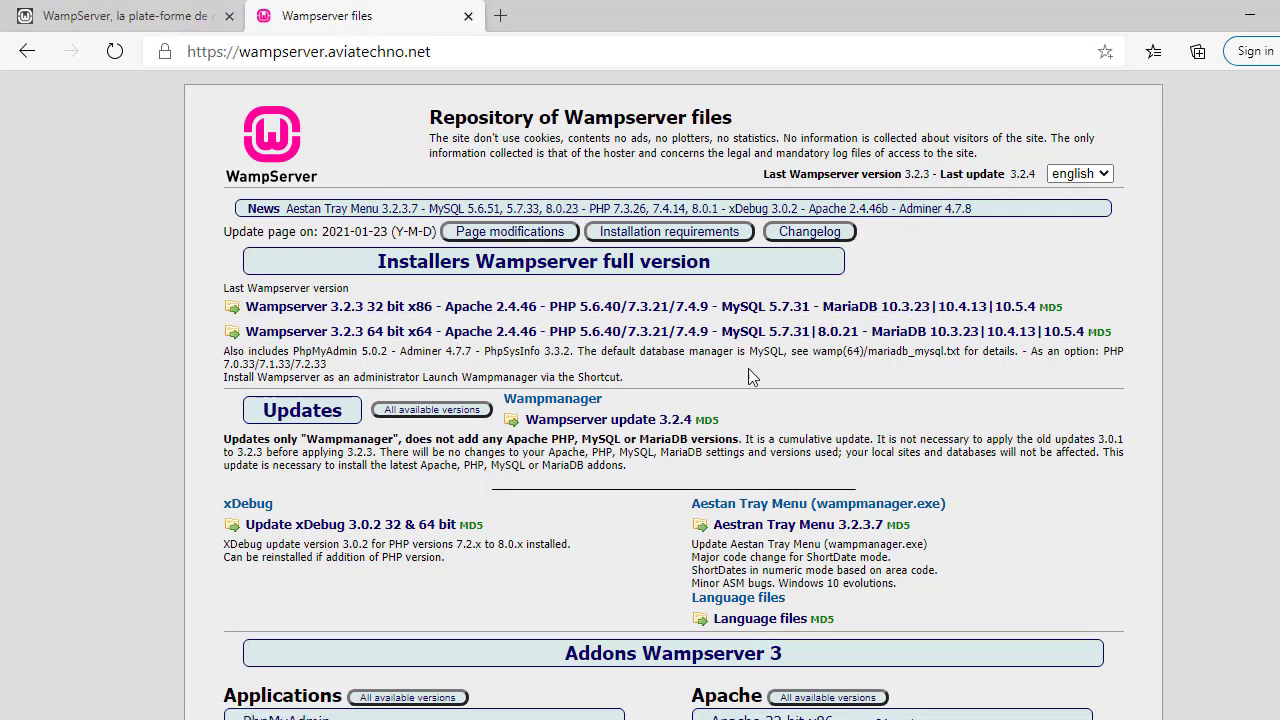
Step: Find the Visual C++ Redistributable Packages section in the repository and bring up the all_vc_redist_x86_x64.zip folder
{"action": "scroll", "coordinate": [748, 370], "scroll_direction": "down", "scroll_amount": 3}
{"action": "scroll", "coordinate": [684, 362], "scroll_direction": "down", "scroll_amount": 15}
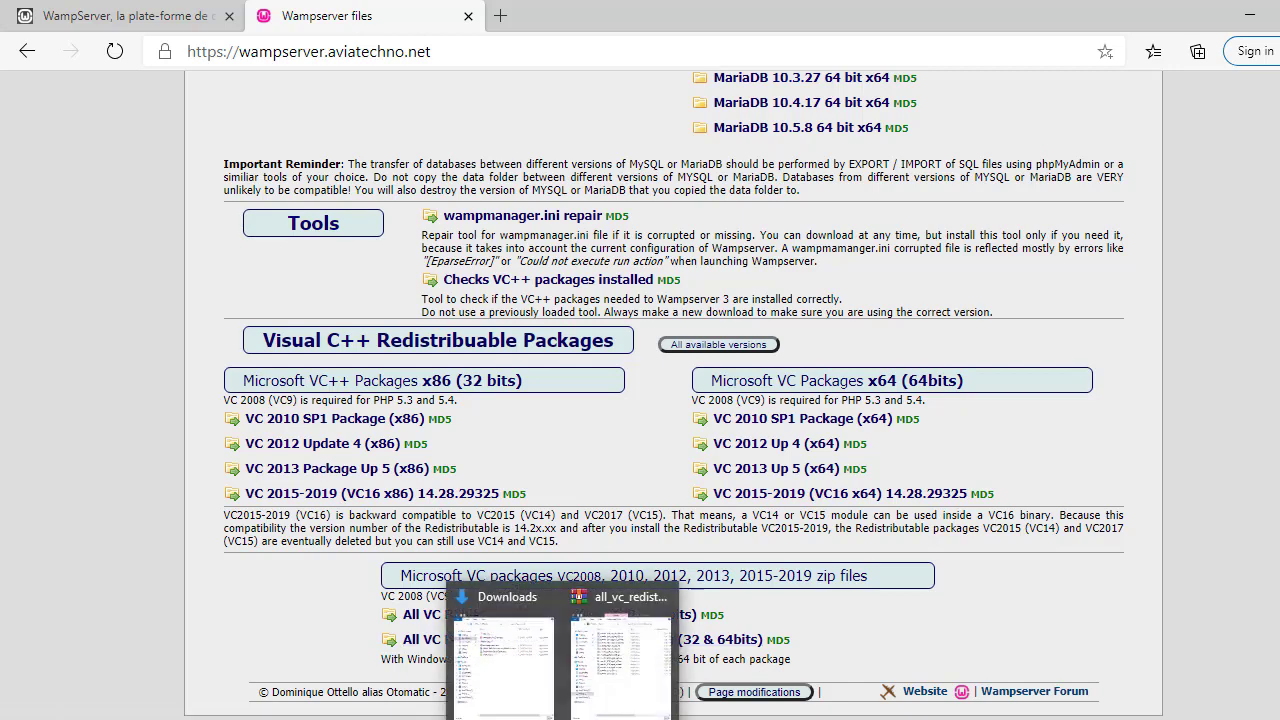
{"action": "mouse_move", "coordinate": [562, 719]}
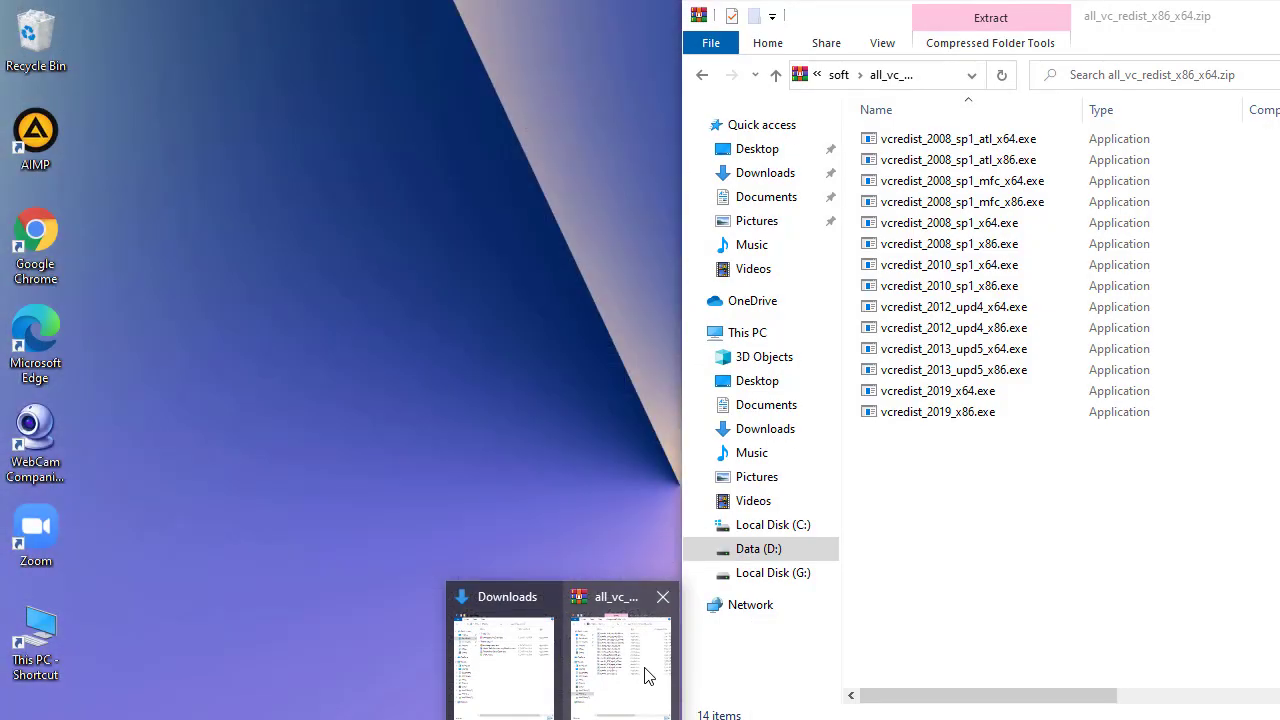
{"action": "left_click", "coordinate": [640, 670]}
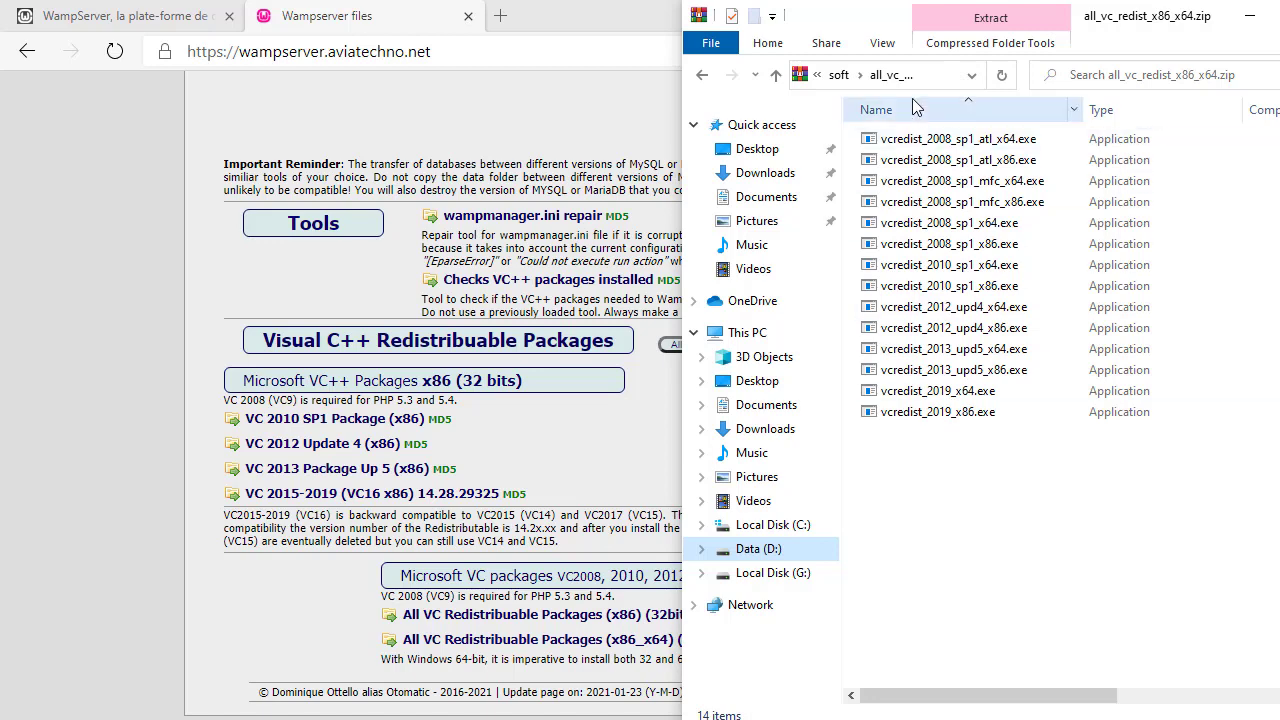
Step: Launch vcredist_2019_x86.exe from the archive and cancel its setup without repairing or uninstalling the package
{"action": "double_click", "coordinate": [975, 412]}
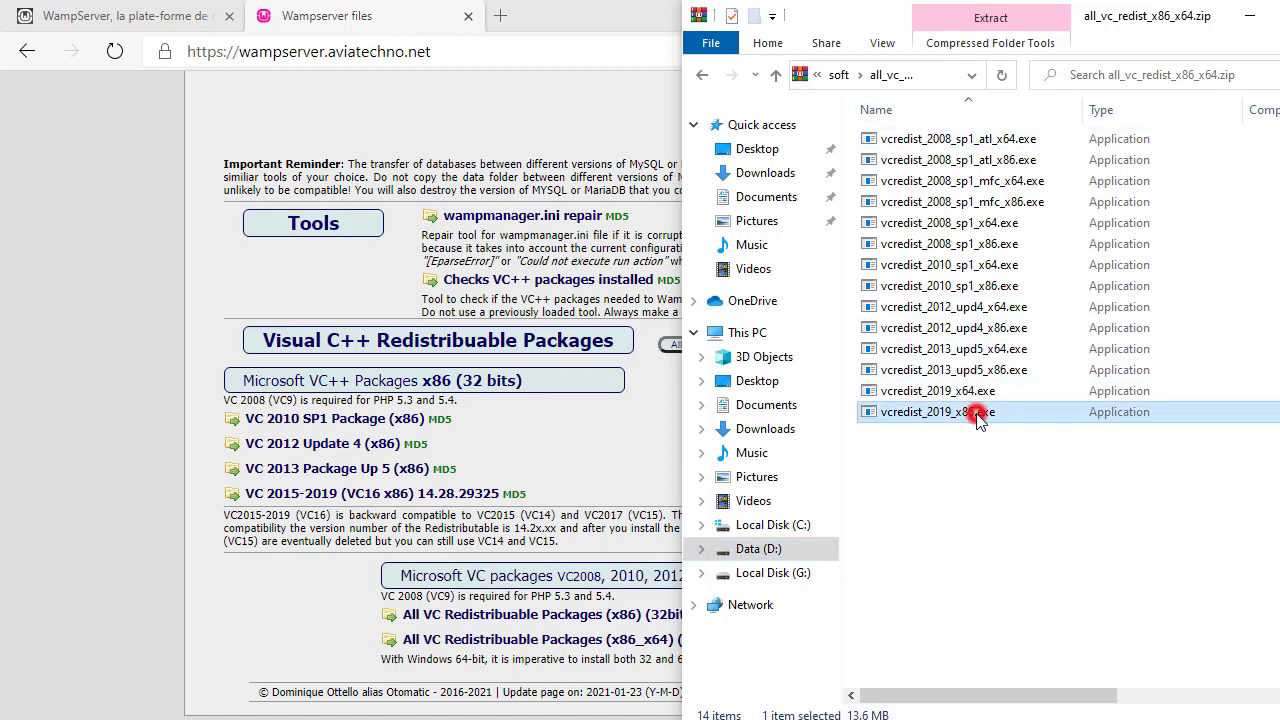
{"action": "left_click", "coordinate": [708, 413]}
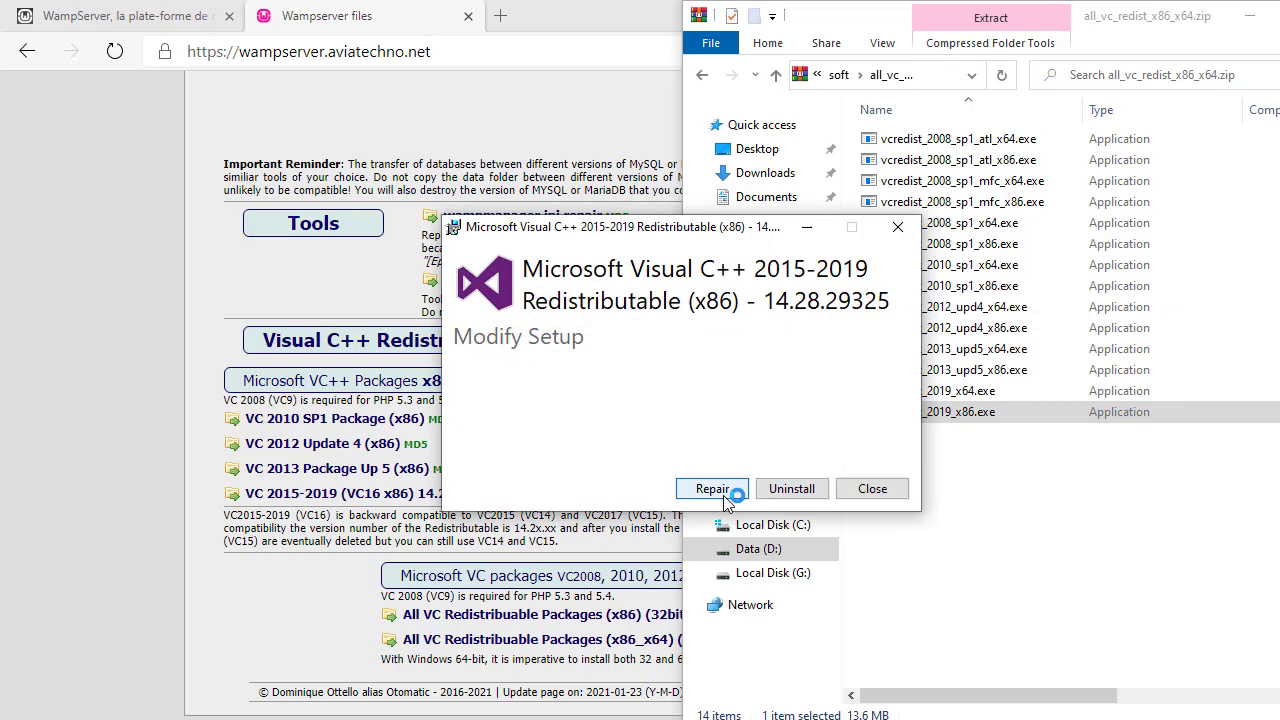
{"action": "left_click", "coordinate": [874, 490]}
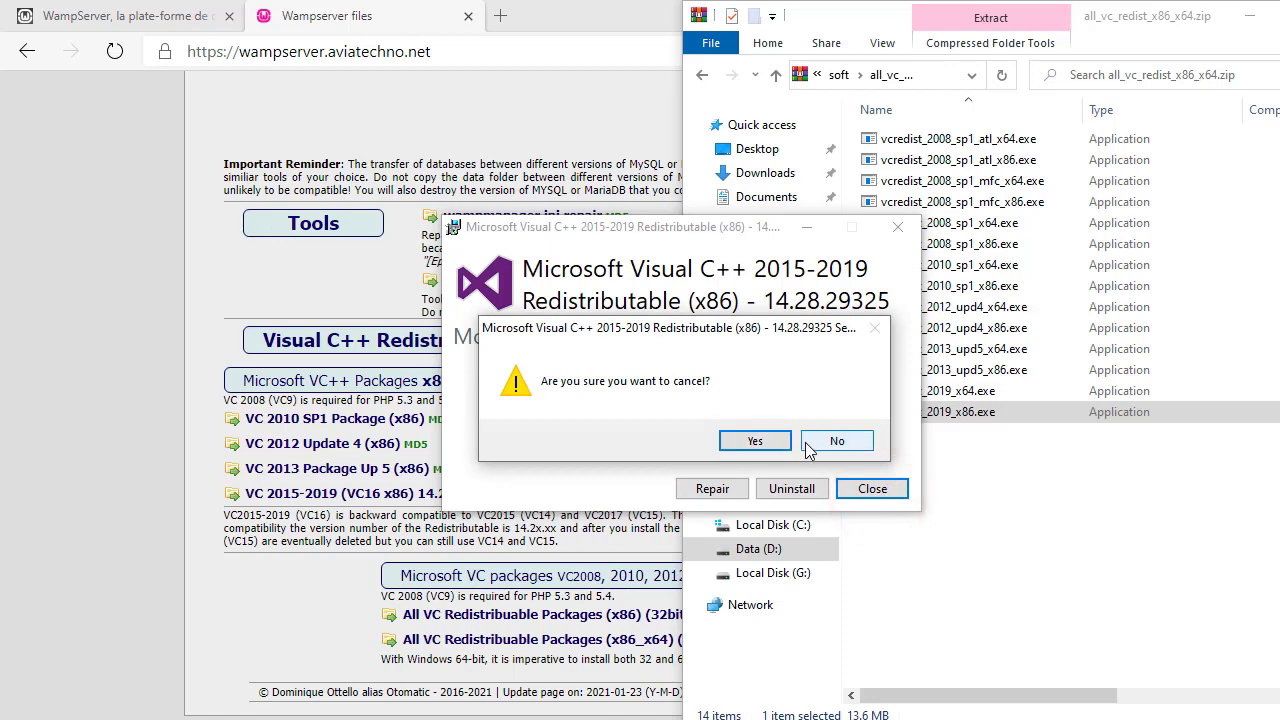
{"action": "left_click", "coordinate": [748, 441]}
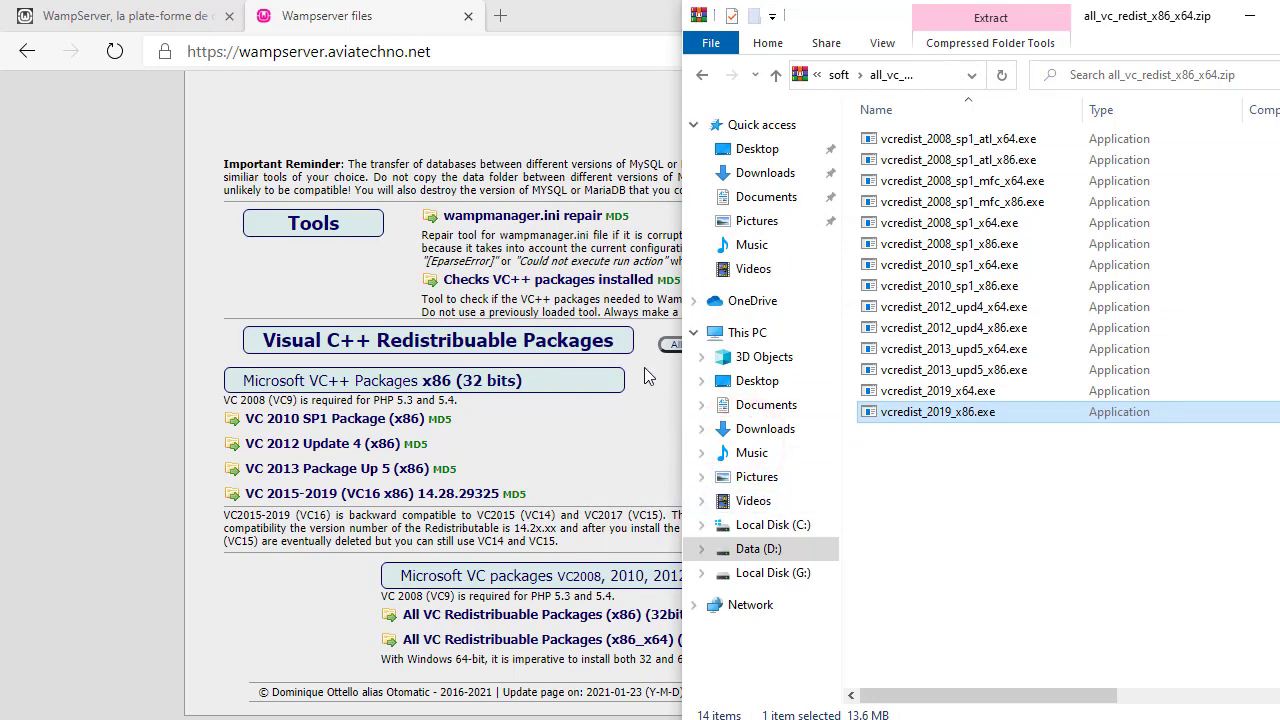
Step: Switch to the Downloads folder and run the wampserver3.2.3_x64.exe installer
{"action": "scroll", "coordinate": [380, 435], "scroll_direction": "up", "scroll_amount": 3}
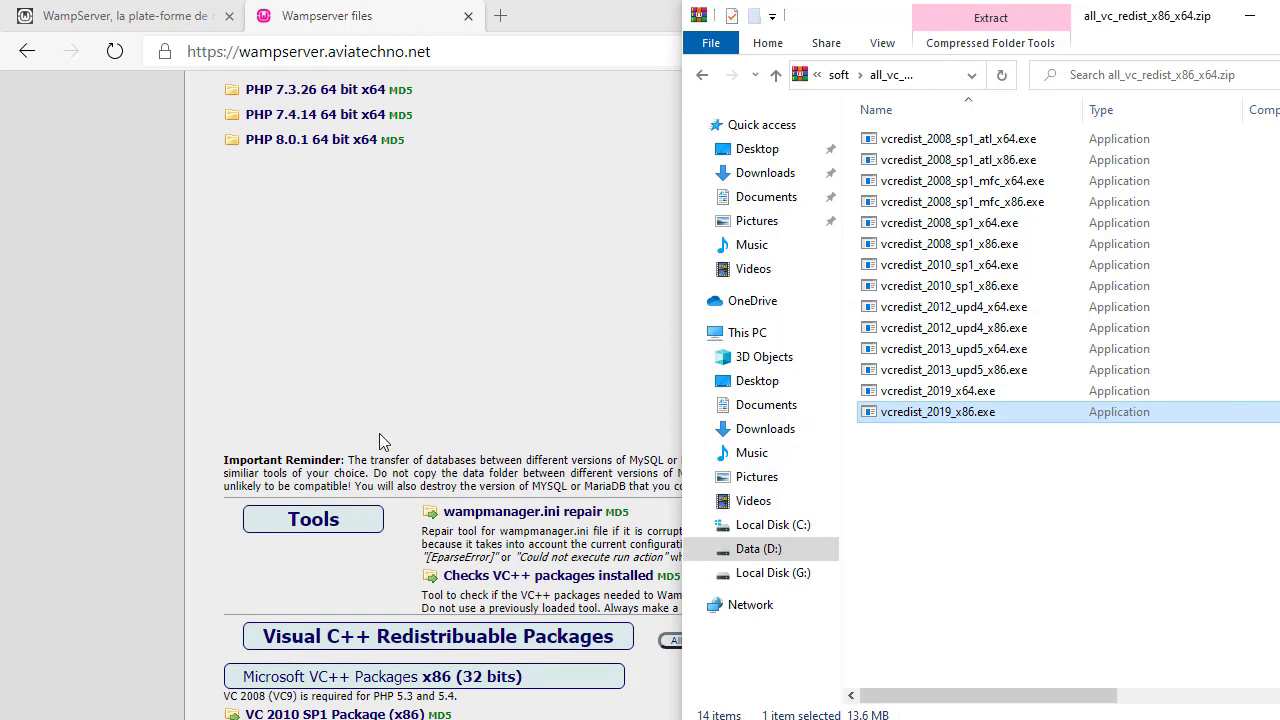
{"action": "mouse_move", "coordinate": [505, 715]}
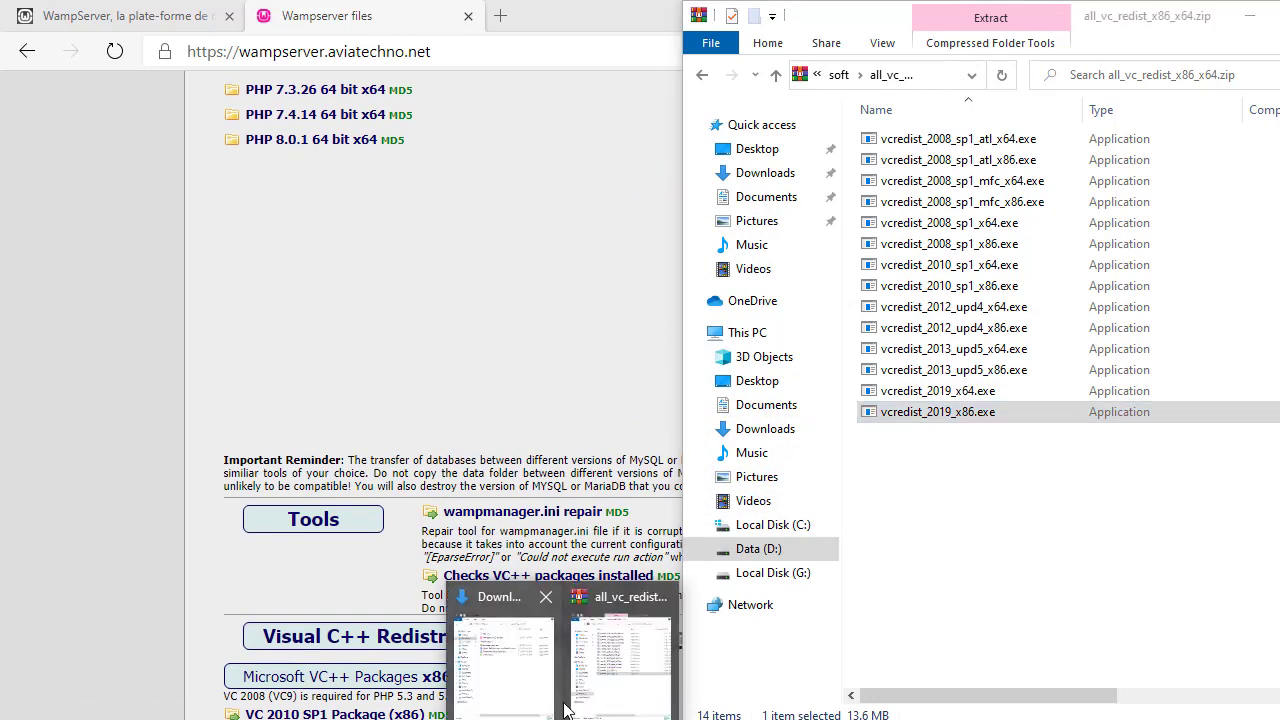
{"action": "left_click", "coordinate": [505, 680]}
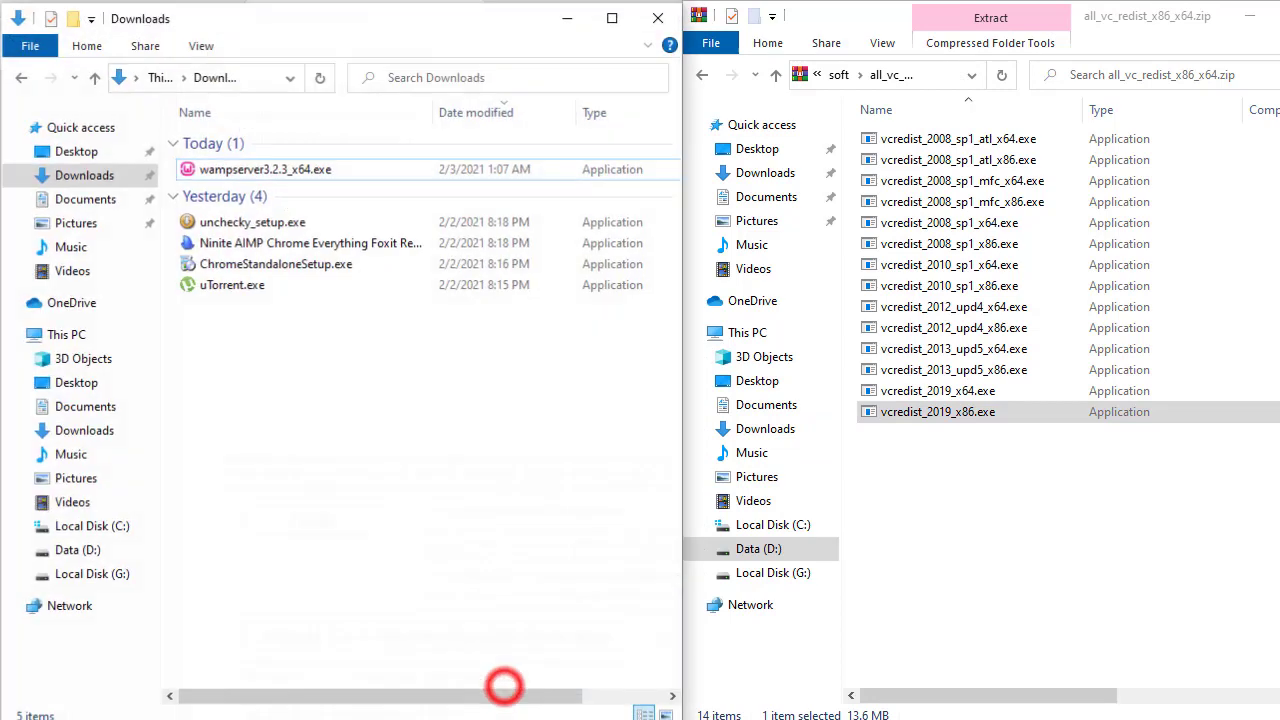
{"action": "double_click", "coordinate": [257, 172]}
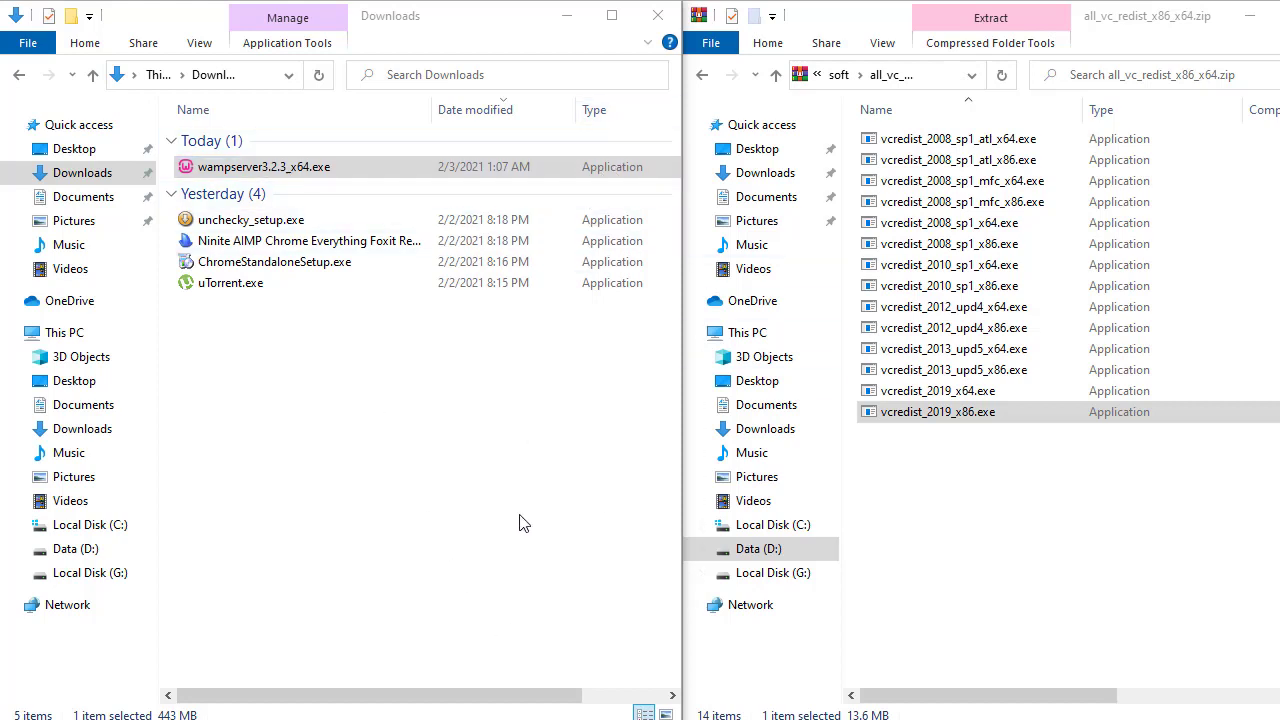
Step: Minimize the windows covering the installer and confirm English as the setup language
{"action": "left_click", "coordinate": [563, 25]}
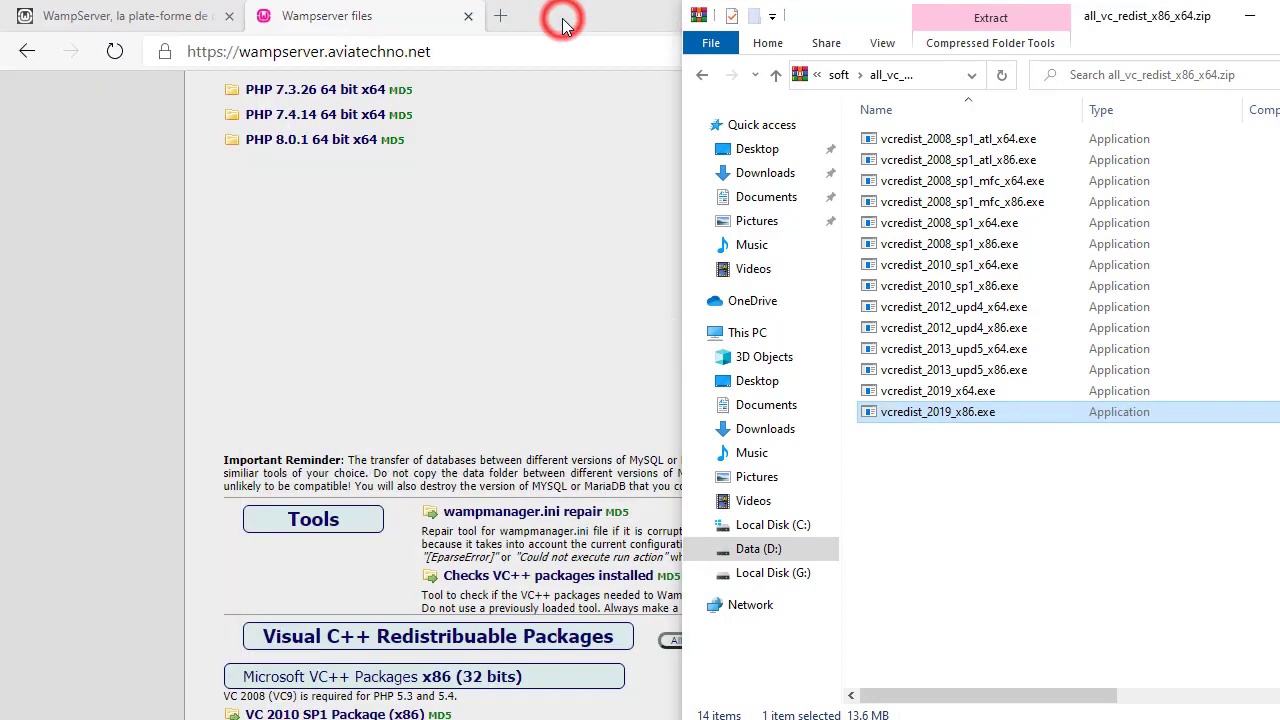
{"action": "left_click", "coordinate": [557, 14]}
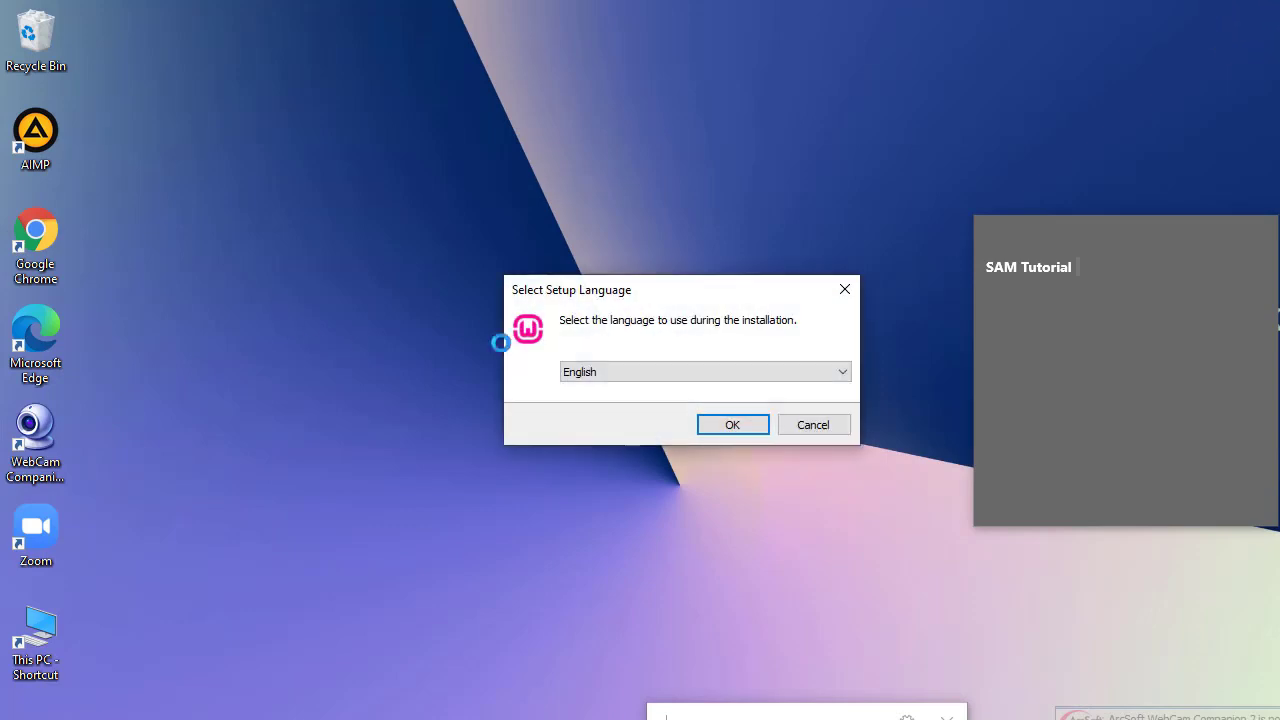
{"action": "left_click", "coordinate": [705, 426]}
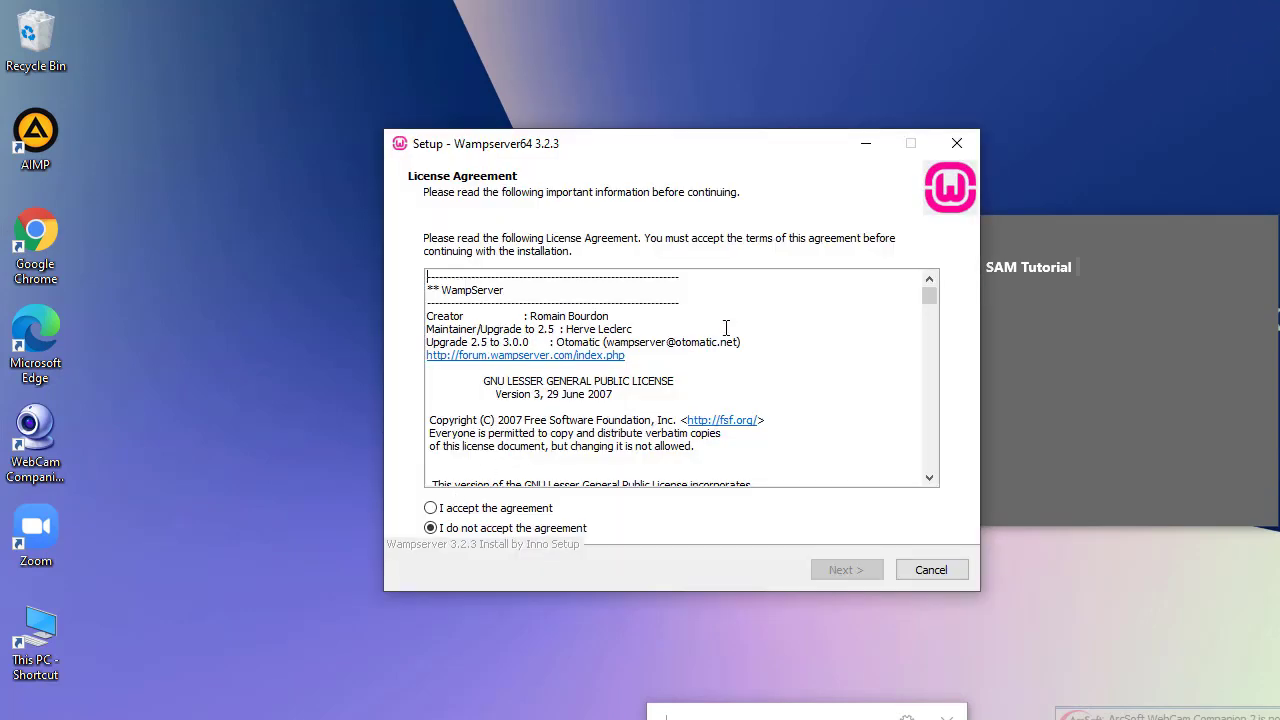
Step: Read through the Wampserver64 3.2.3 license, accept the agreement and continue to the installation information
{"action": "scroll", "coordinate": [753, 348], "scroll_direction": "down", "scroll_amount": 2}
{"action": "left_click", "coordinate": [498, 509]}
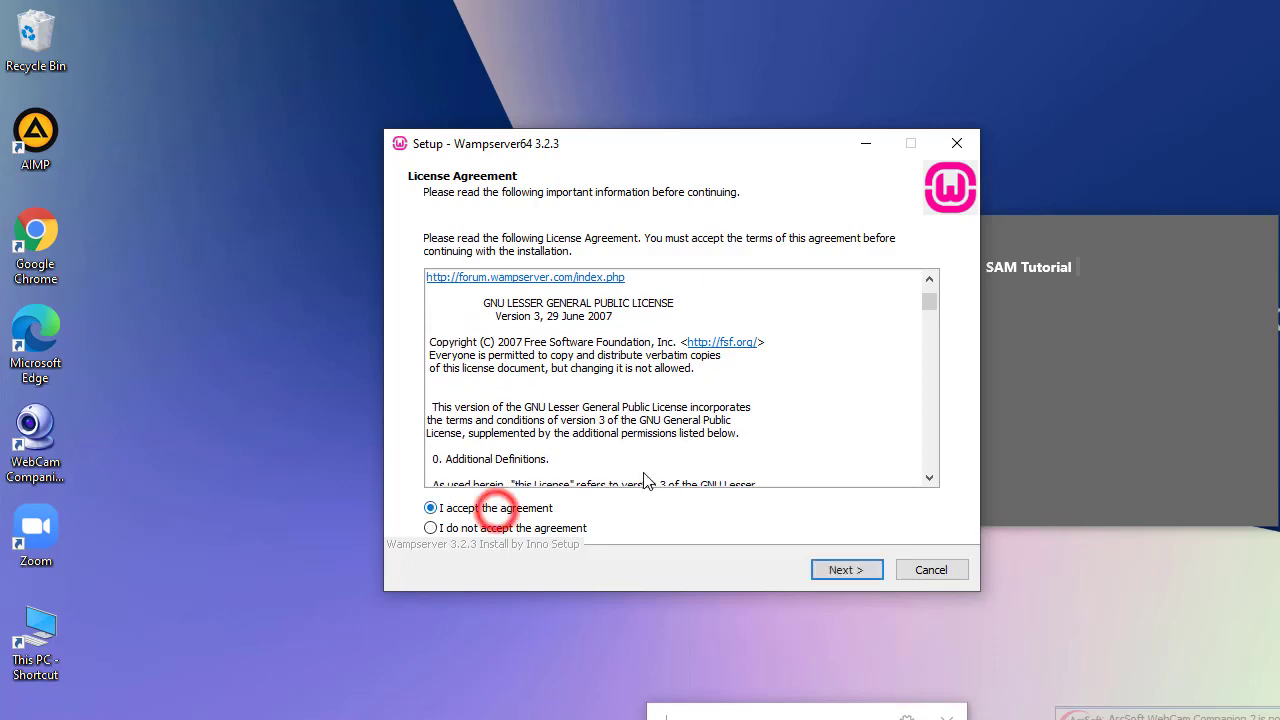
{"action": "scroll", "coordinate": [921, 299], "scroll_direction": "down", "scroll_amount": 15}
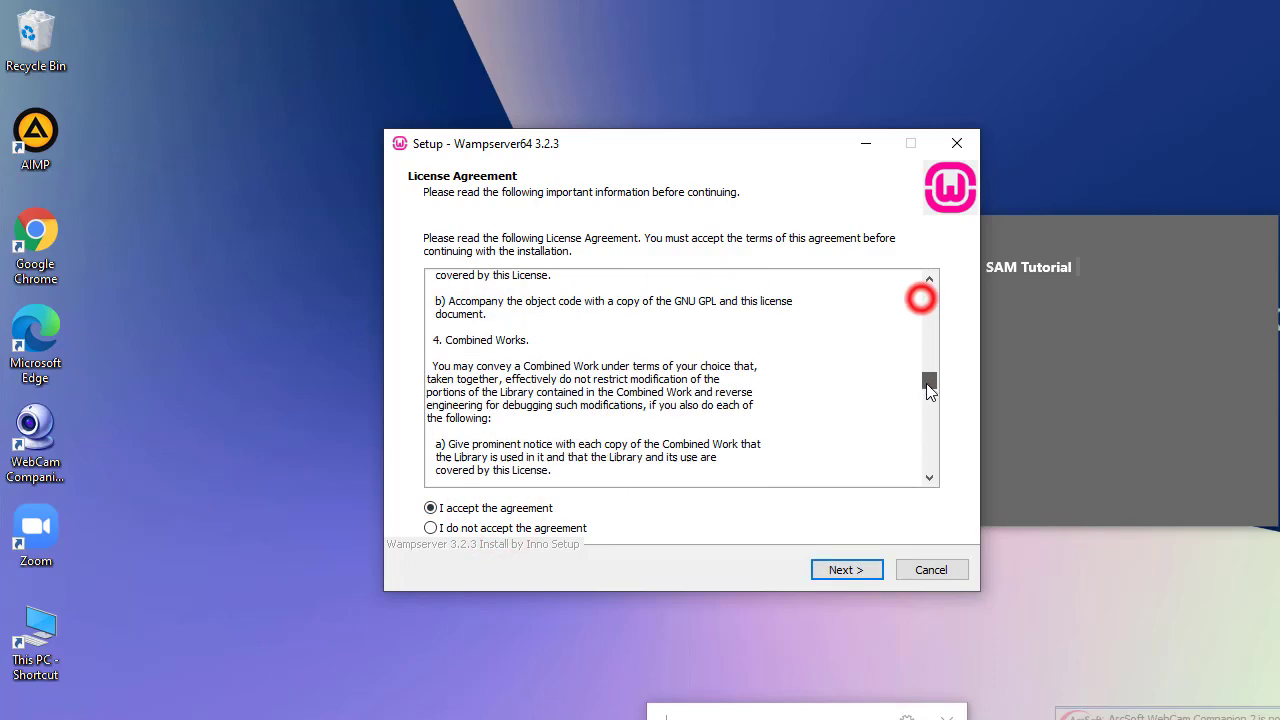
{"action": "left_click", "coordinate": [841, 570]}
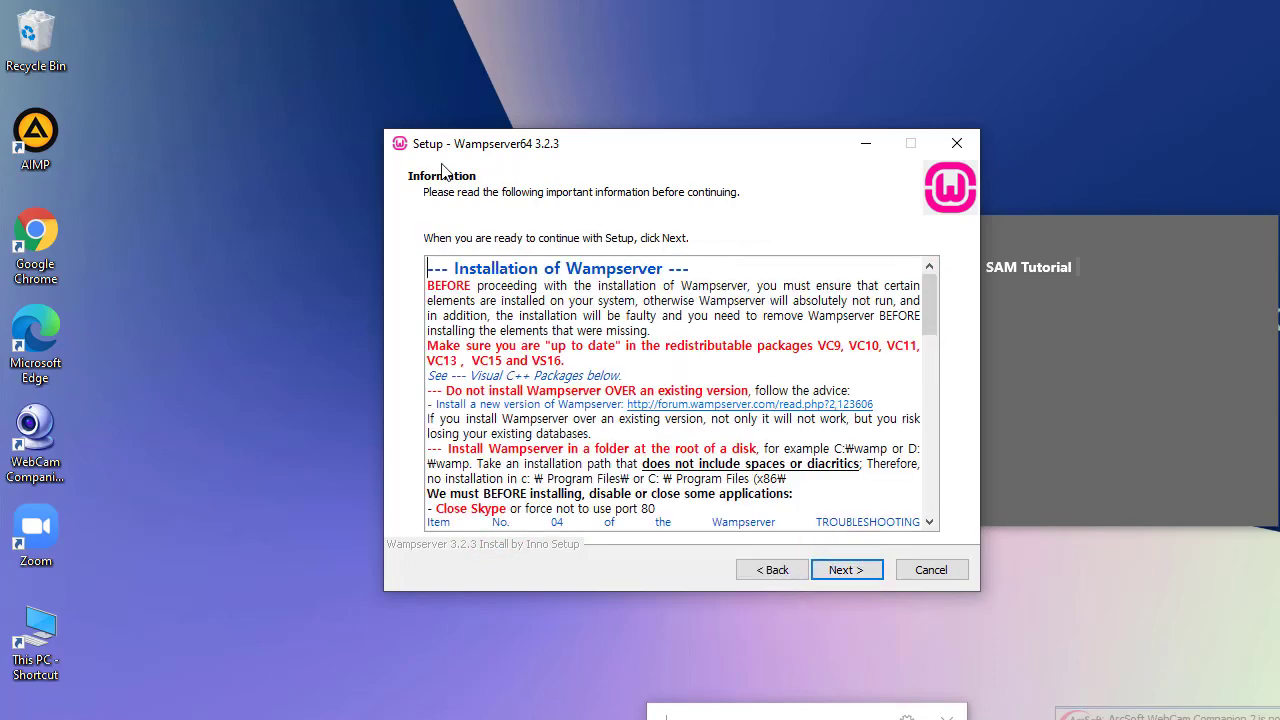
Step: Read through the installation information and keep c:\wamp64 as the destination folder
{"action": "left_click_drag", "start_coordinate": [928, 304], "coordinate": [924, 508]}
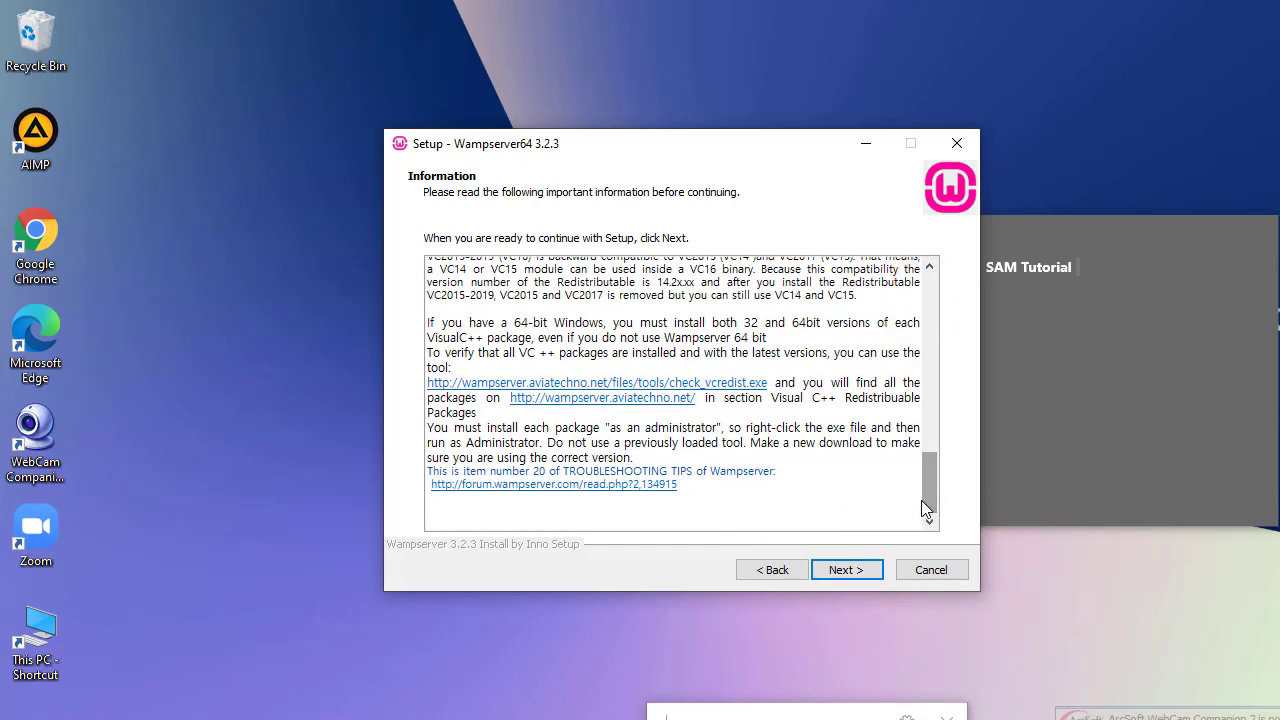
{"action": "left_click", "coordinate": [843, 568]}
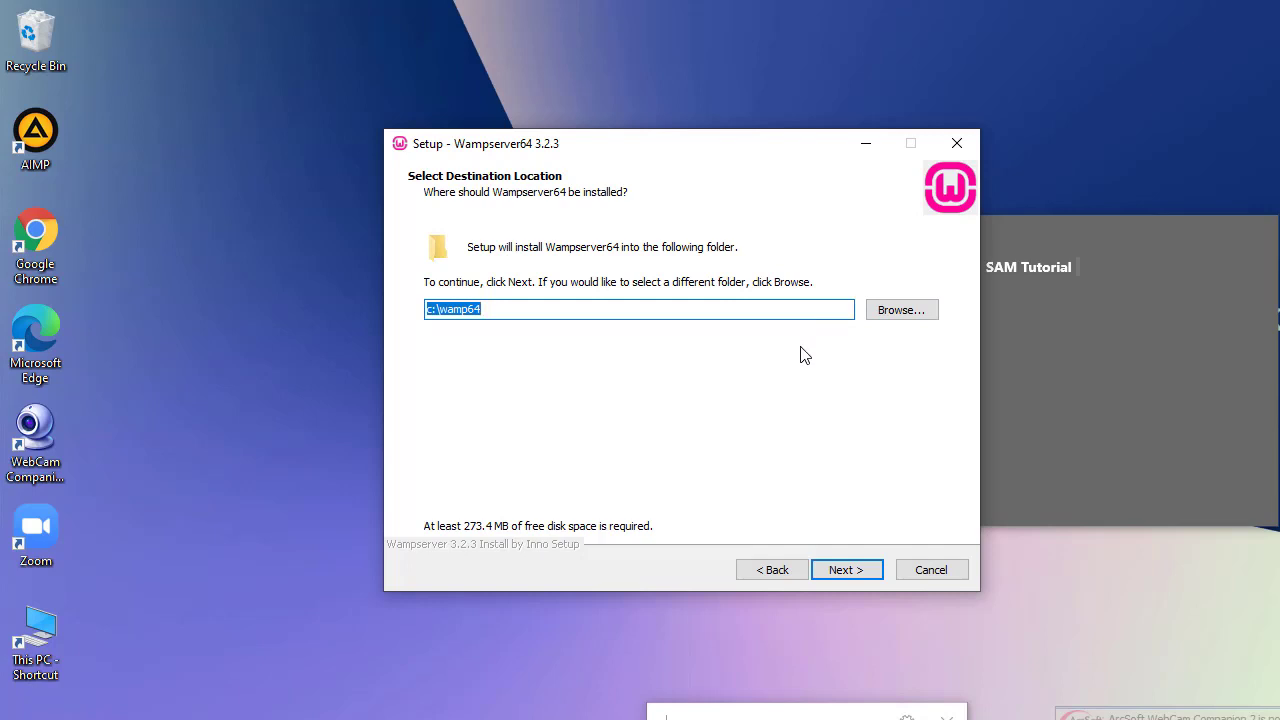
{"action": "left_click", "coordinate": [844, 567]}
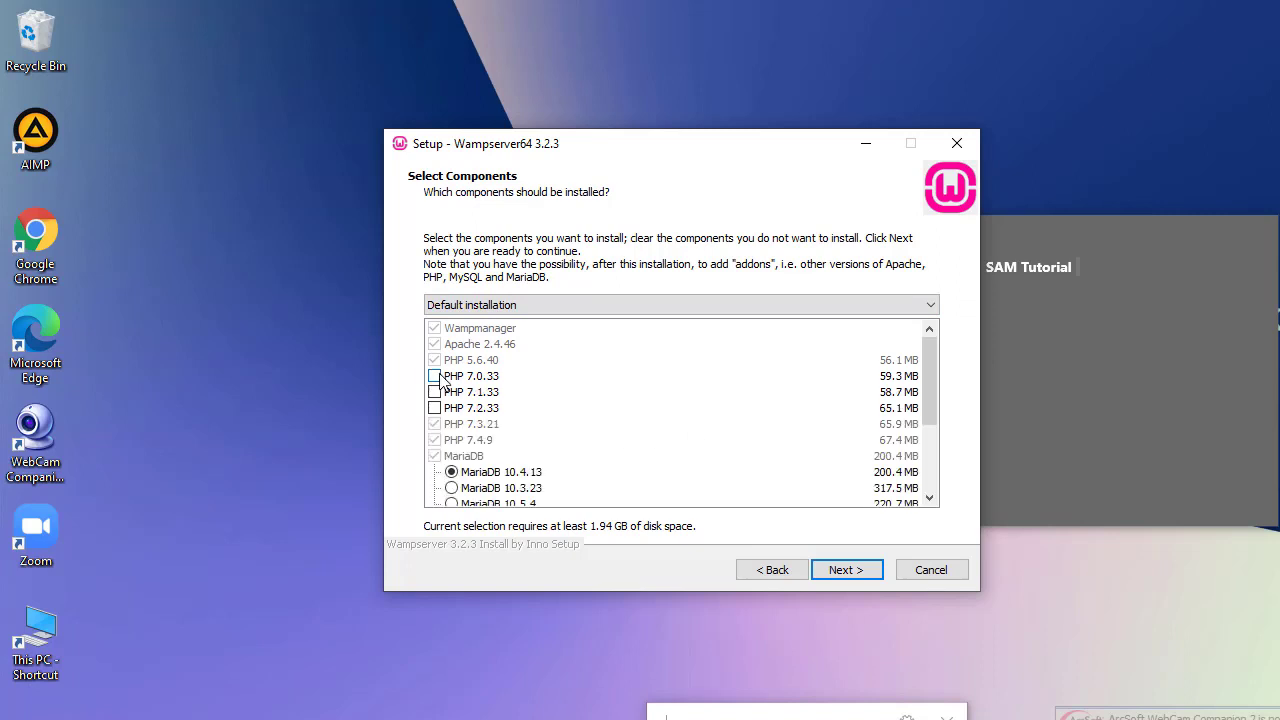
Step: Review the PHP, MariaDB, MySQL and application components and continue with the default installation
{"action": "scroll", "coordinate": [551, 460], "scroll_direction": "down", "scroll_amount": 1}
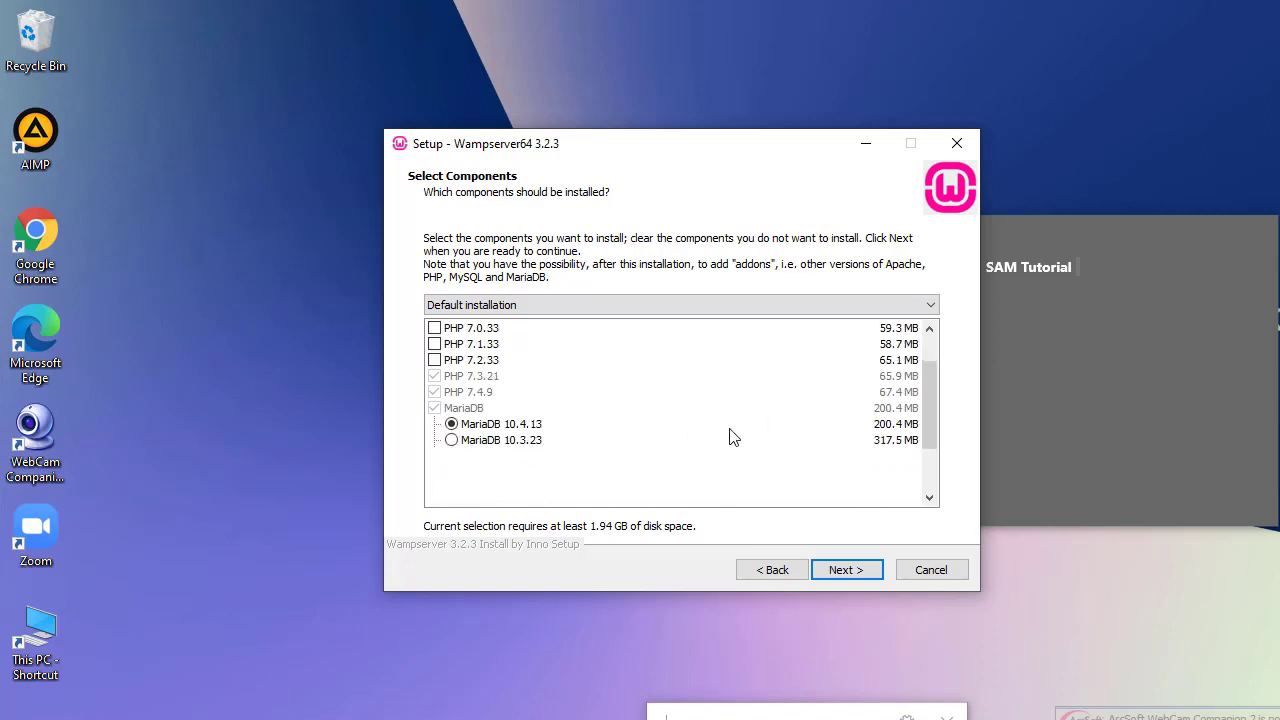
{"action": "scroll", "coordinate": [478, 480], "scroll_direction": "down", "scroll_amount": 1}
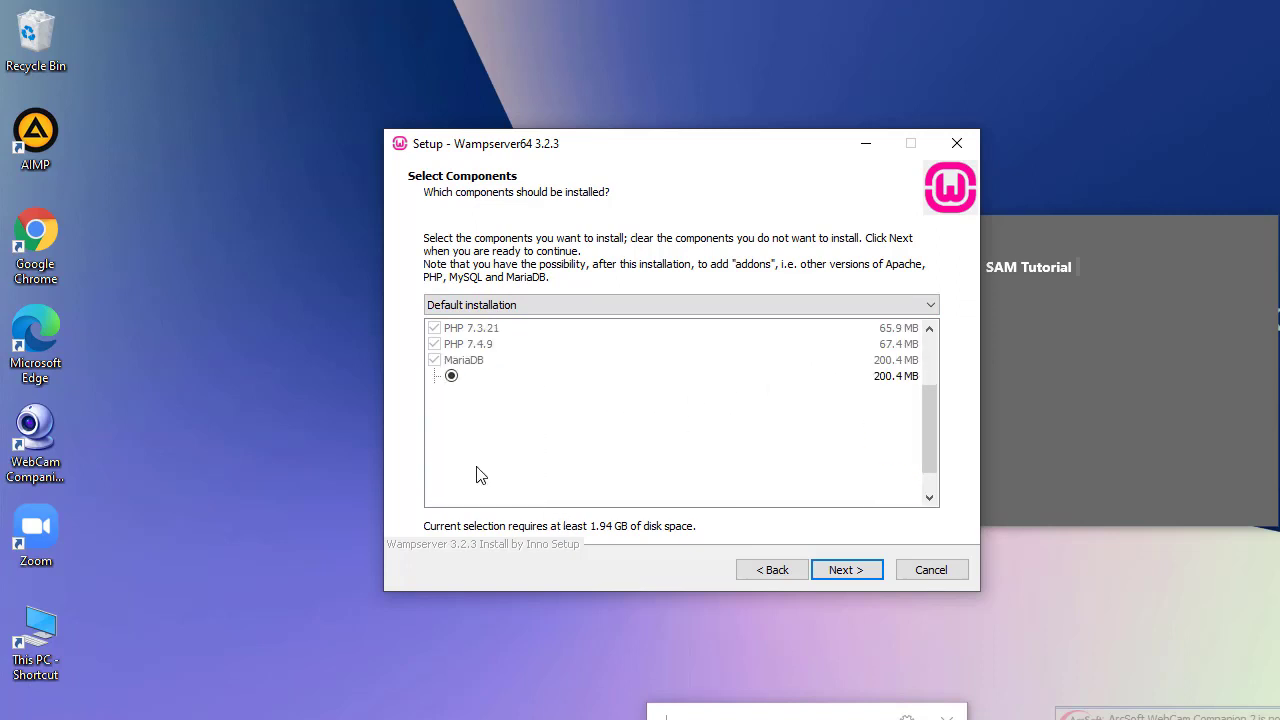
{"action": "scroll", "coordinate": [507, 460], "scroll_direction": "up", "scroll_amount": 1}
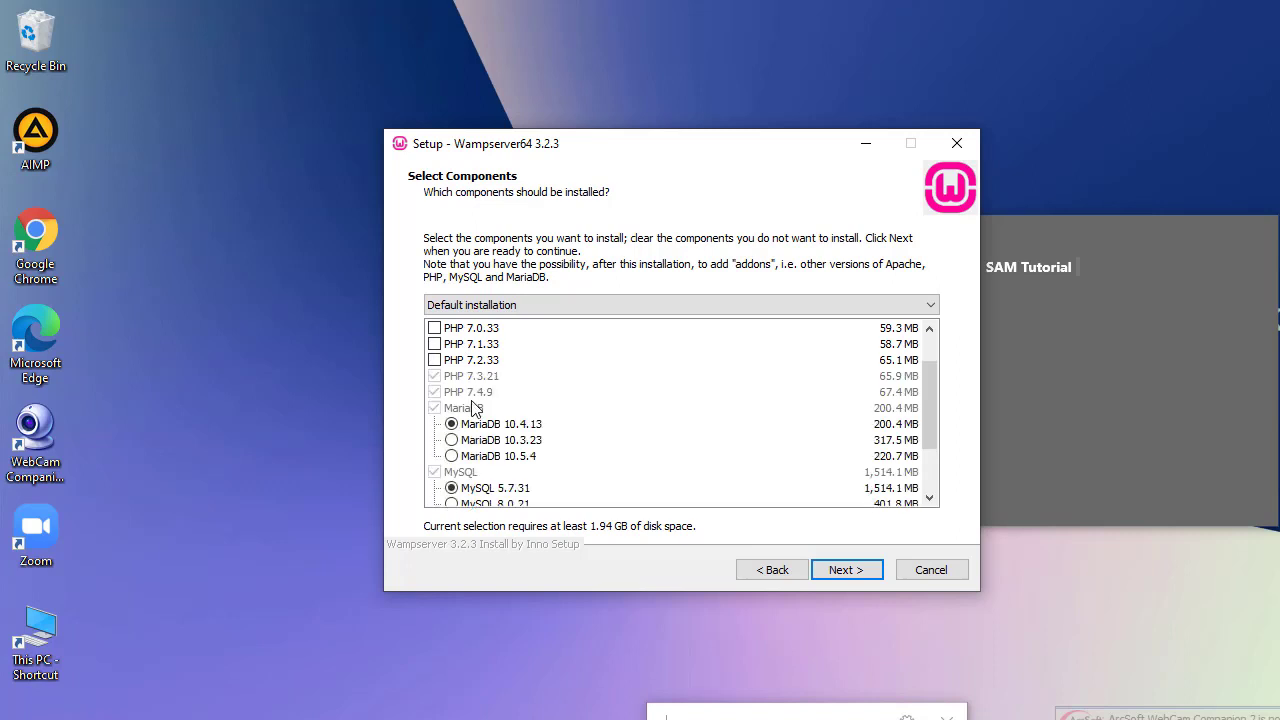
{"action": "scroll", "coordinate": [694, 394], "scroll_direction": "down", "scroll_amount": 2}
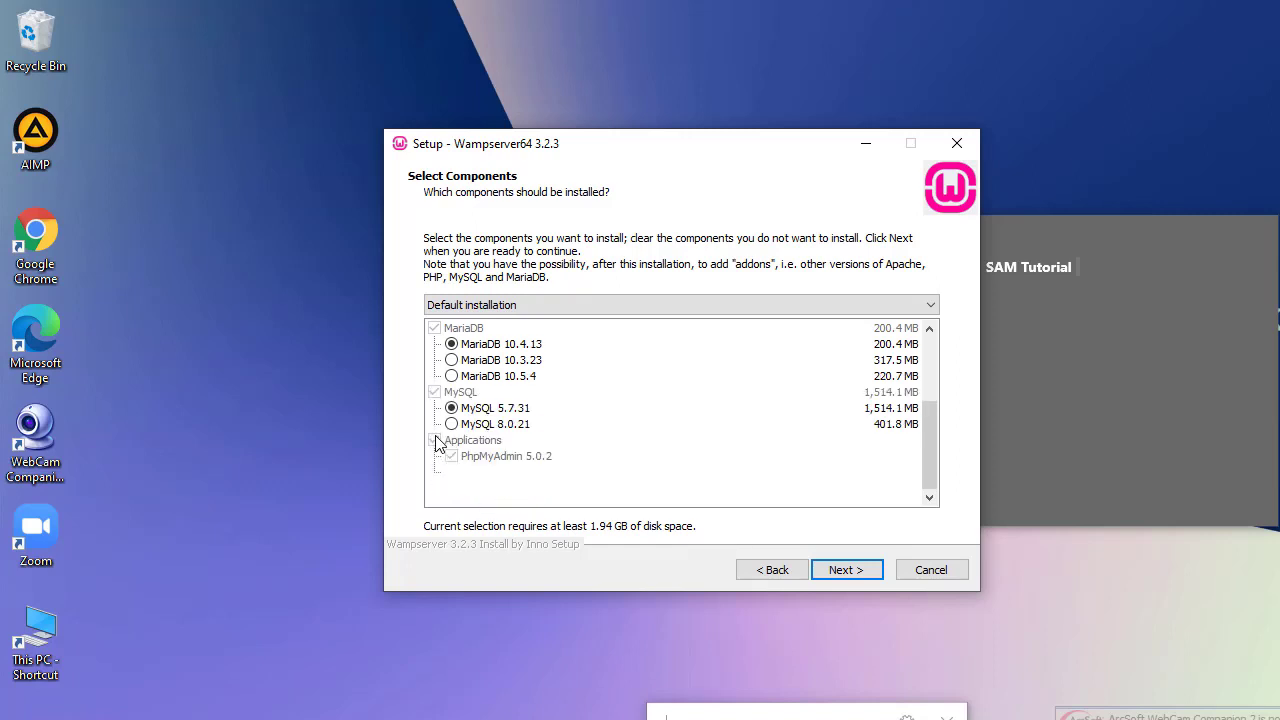
{"action": "left_click", "coordinate": [843, 574]}
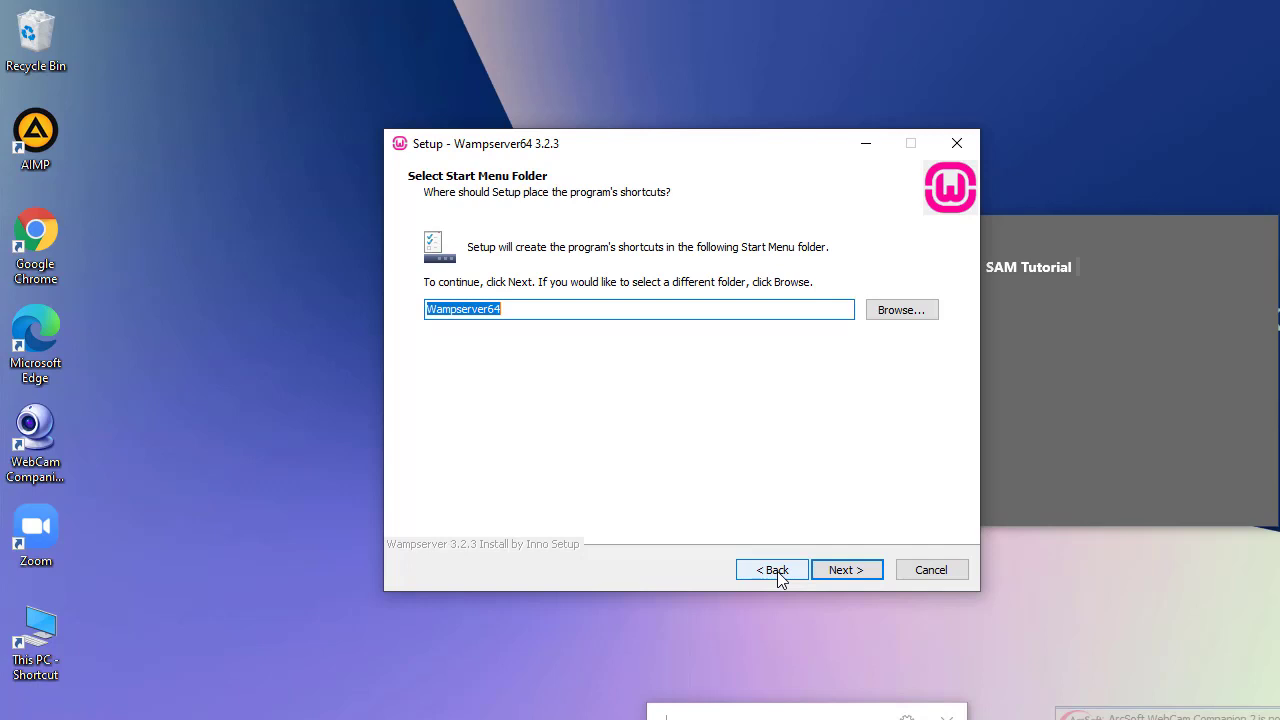
Step: Recheck the selected components, keep Wampserver64 as the Start Menu folder and start the installation
{"action": "left_click", "coordinate": [776, 570]}
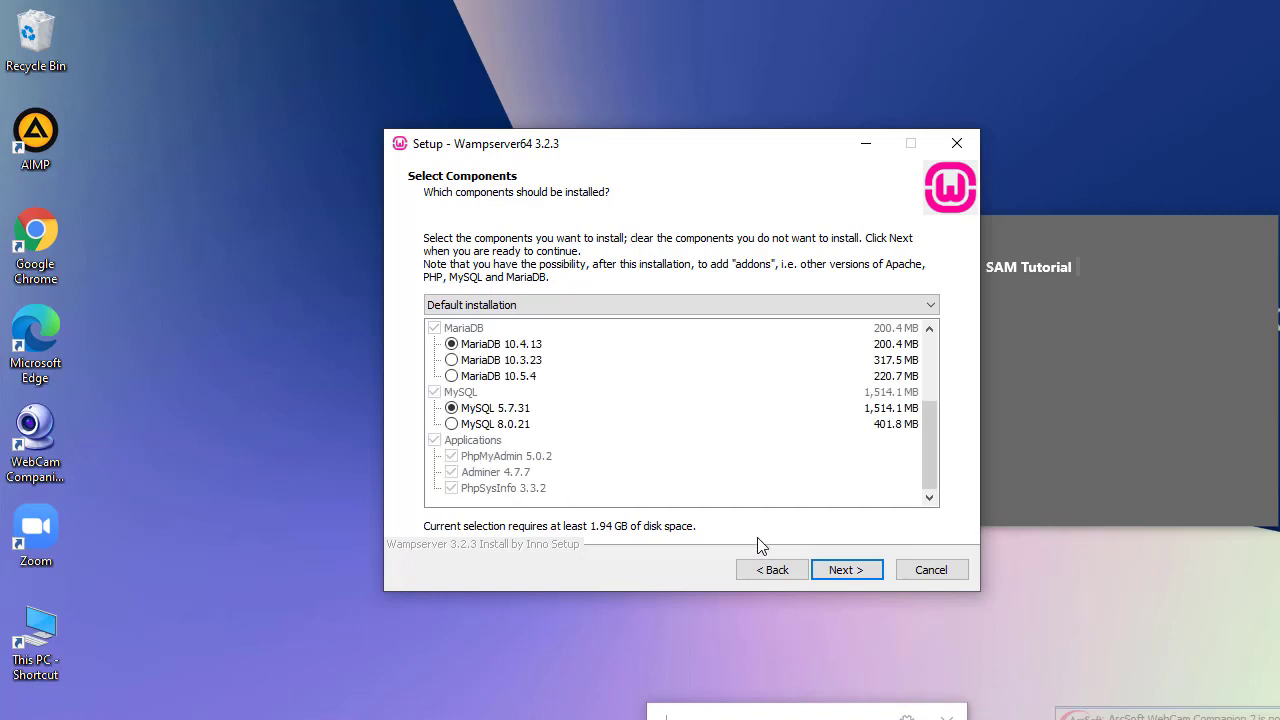
{"action": "left_click", "coordinate": [855, 575]}
{"action": "left_click", "coordinate": [852, 572]}
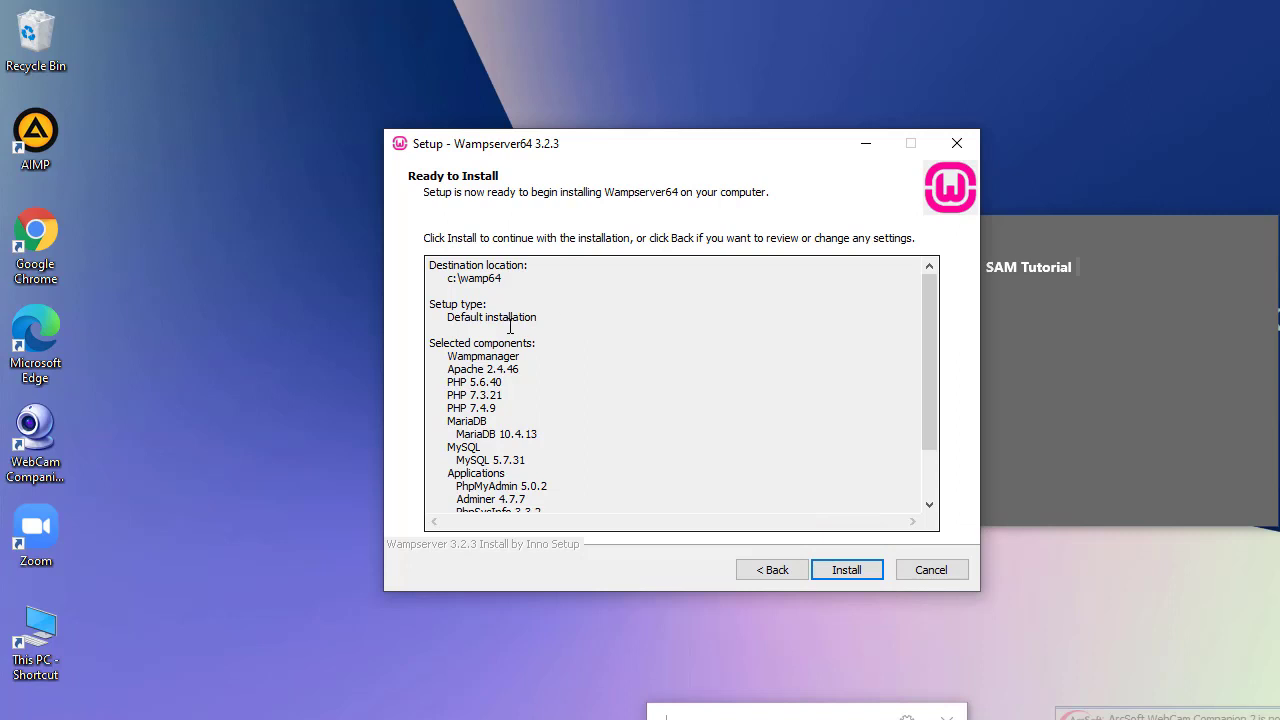
{"action": "scroll", "coordinate": [540, 390], "scroll_direction": "down", "scroll_amount": 2}
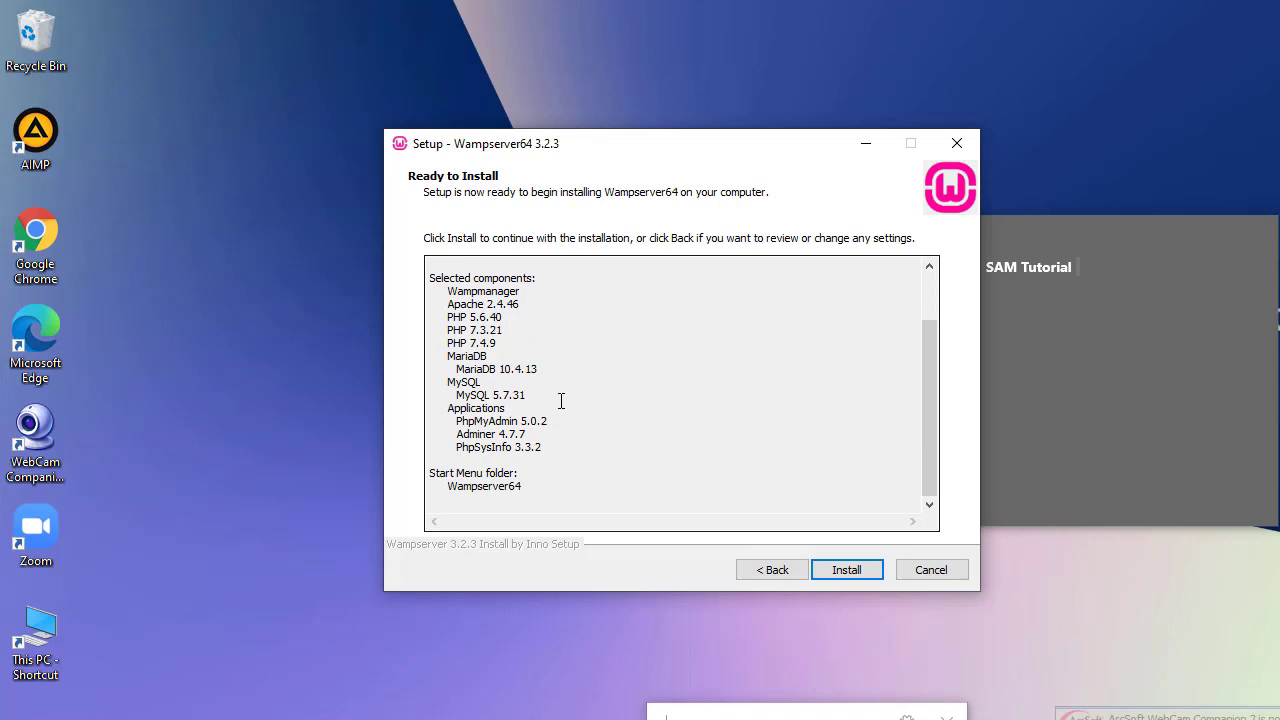
{"action": "left_click", "coordinate": [840, 570]}
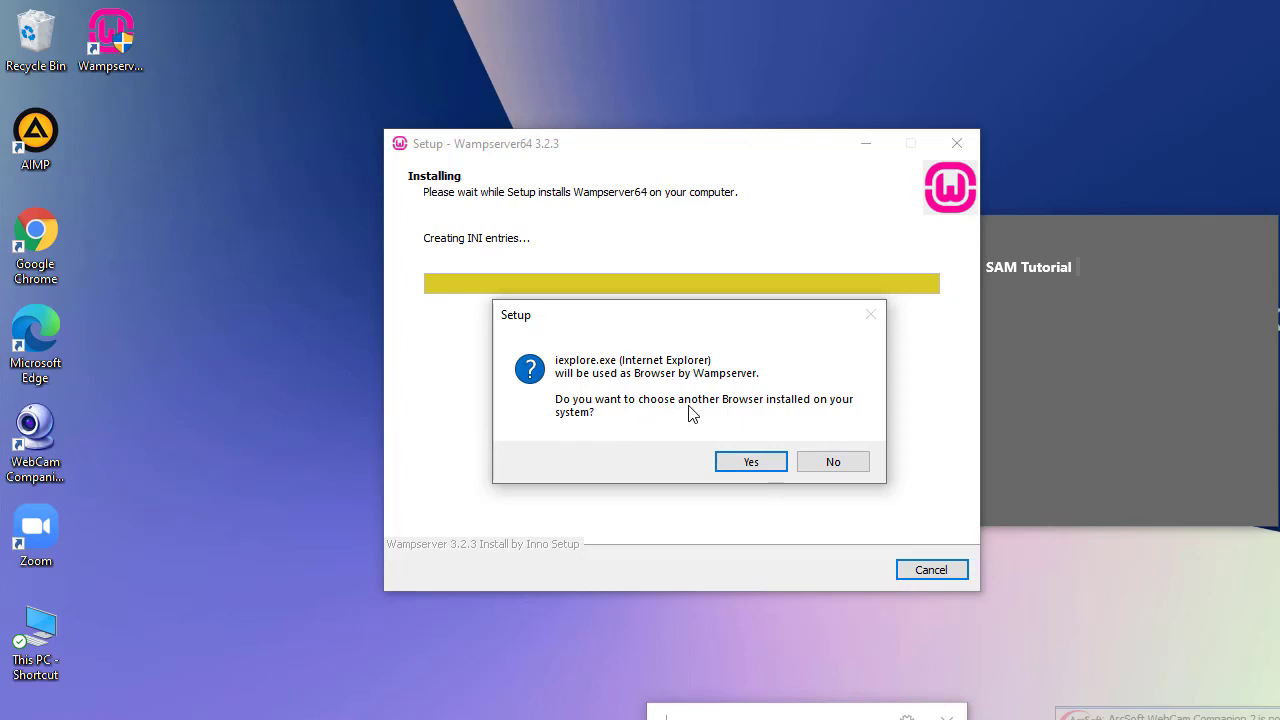
Step: Opt to choose another browser for Wampserver and browse to the Google folder in Program Files (x86)
{"action": "left_click", "coordinate": [750, 462]}
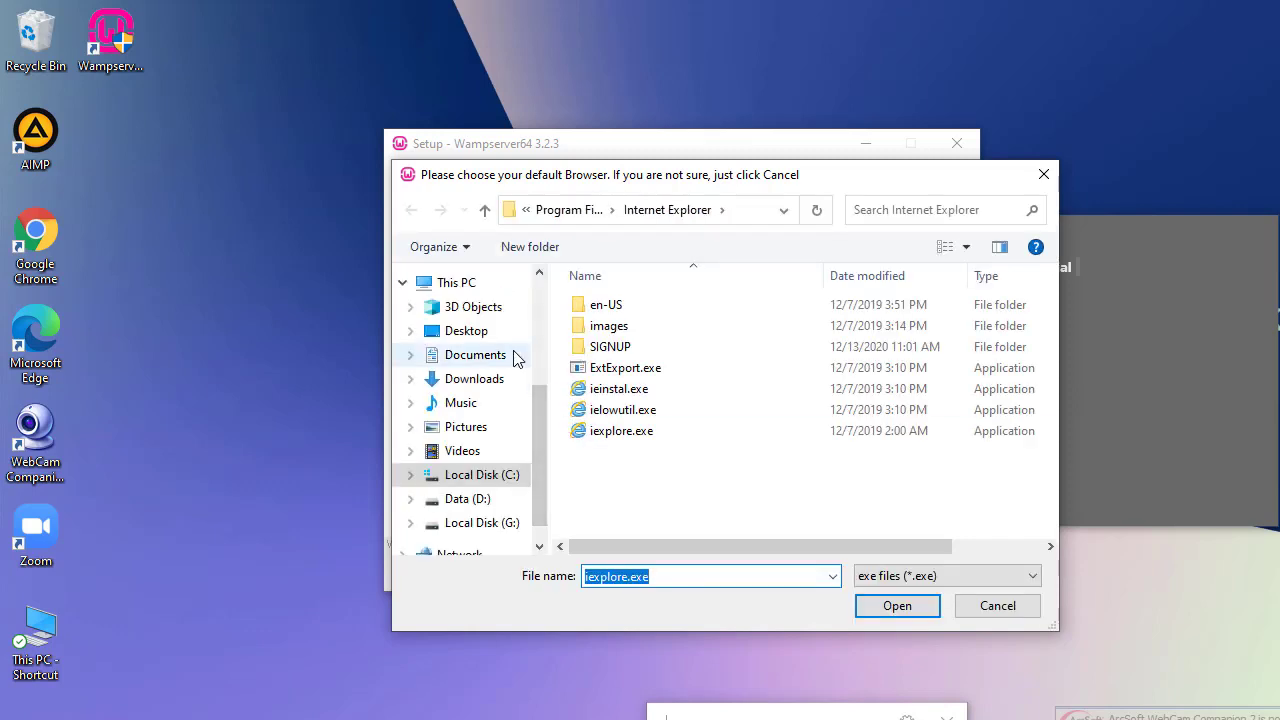
{"action": "left_click", "coordinate": [571, 210]}
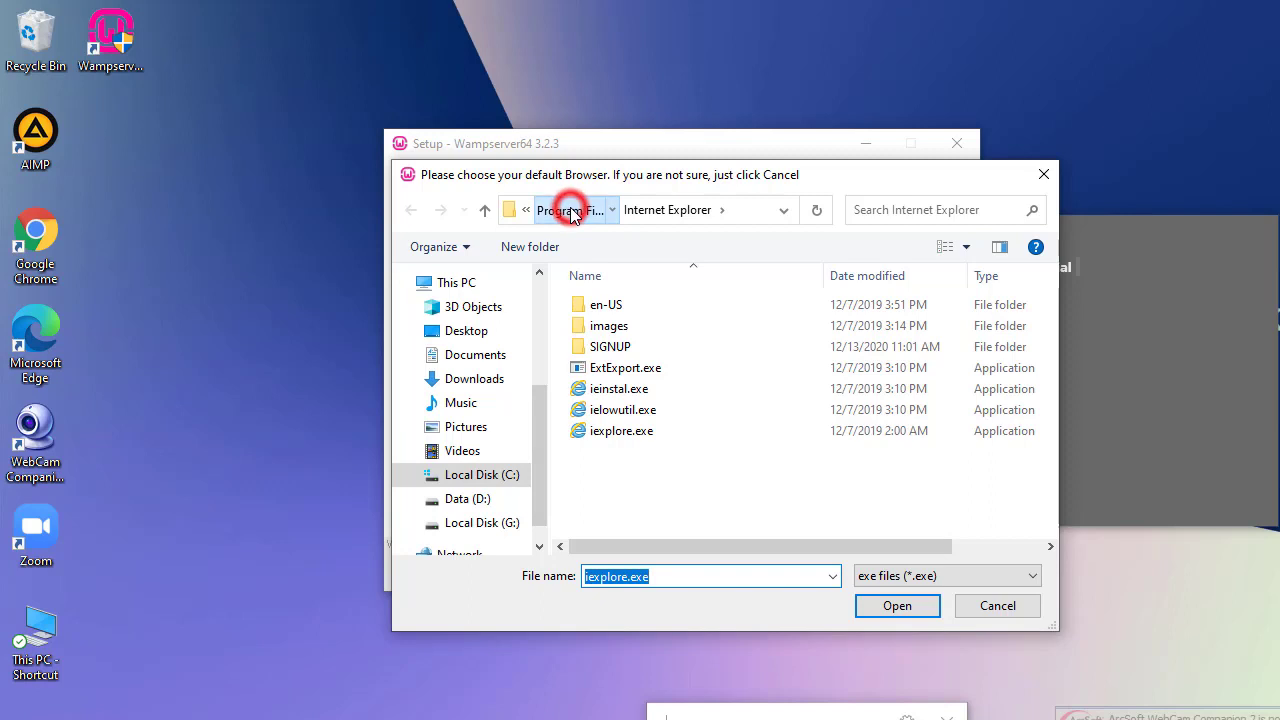
{"action": "scroll", "coordinate": [728, 337], "scroll_direction": "down", "scroll_amount": 1}
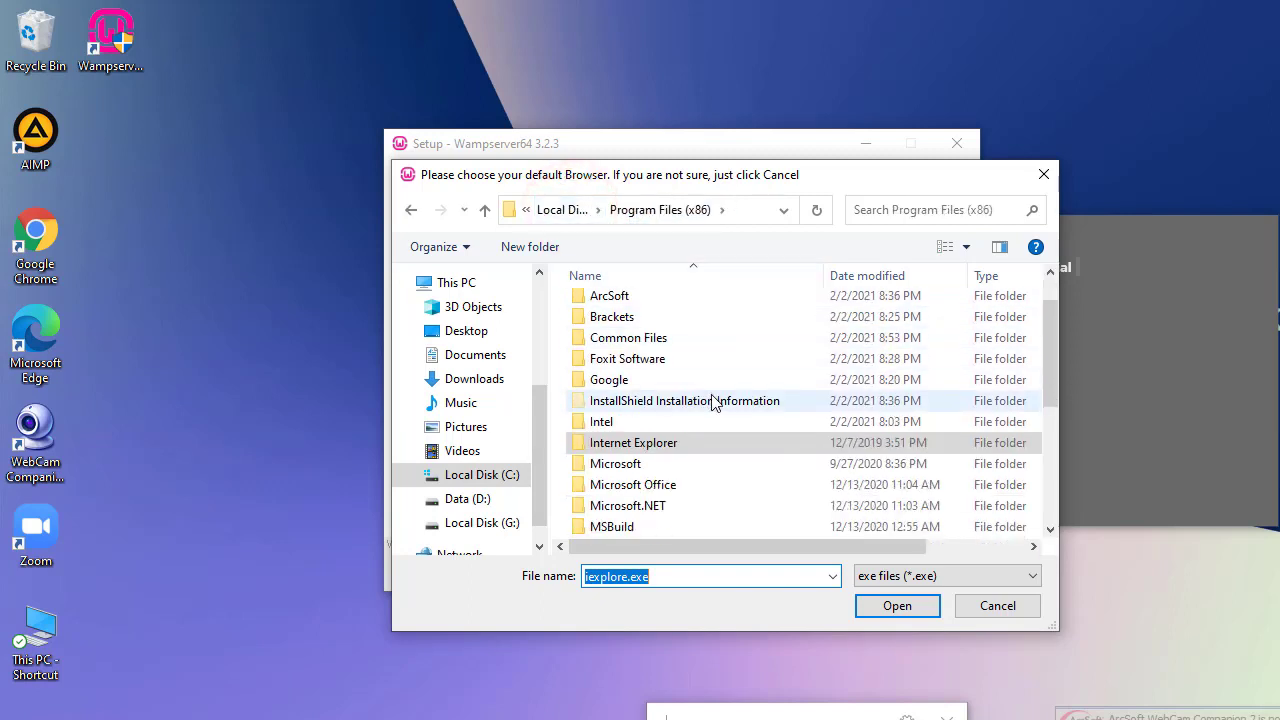
{"action": "double_click", "coordinate": [652, 375]}
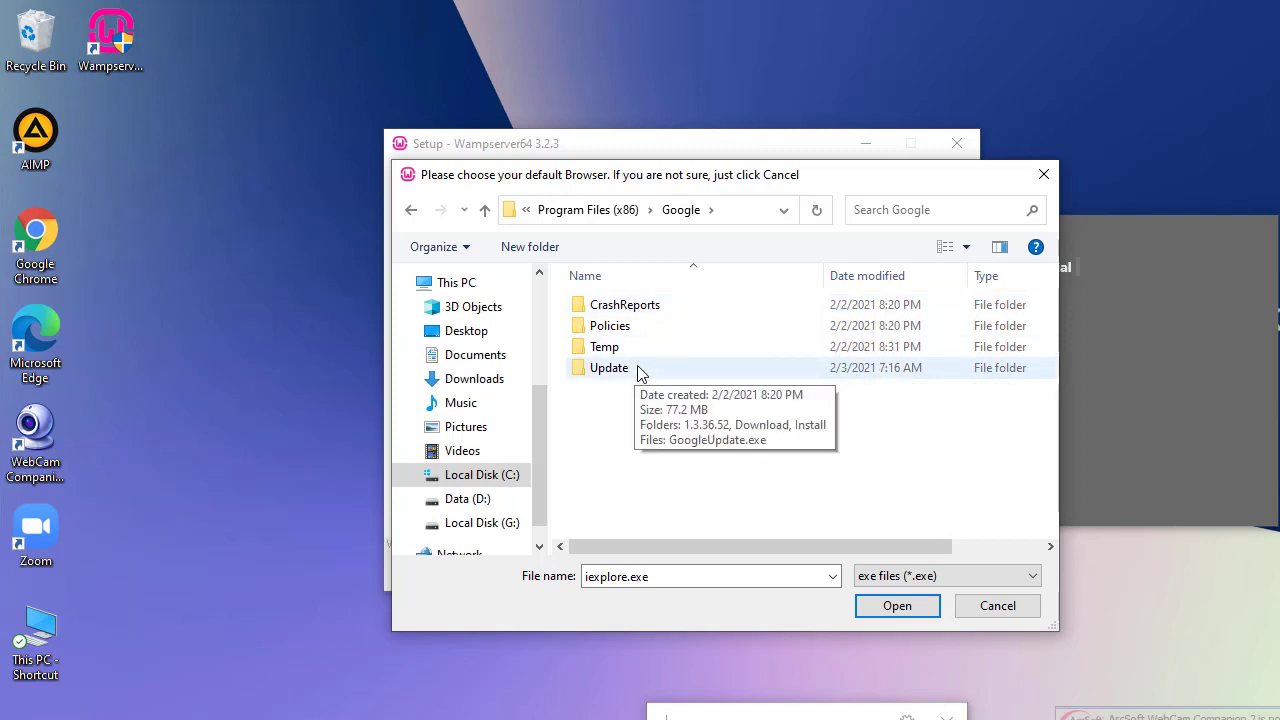
Step: Look for the Chrome executable in the Google folder's Update and CrashReports subfolders
{"action": "double_click", "coordinate": [640, 370]}
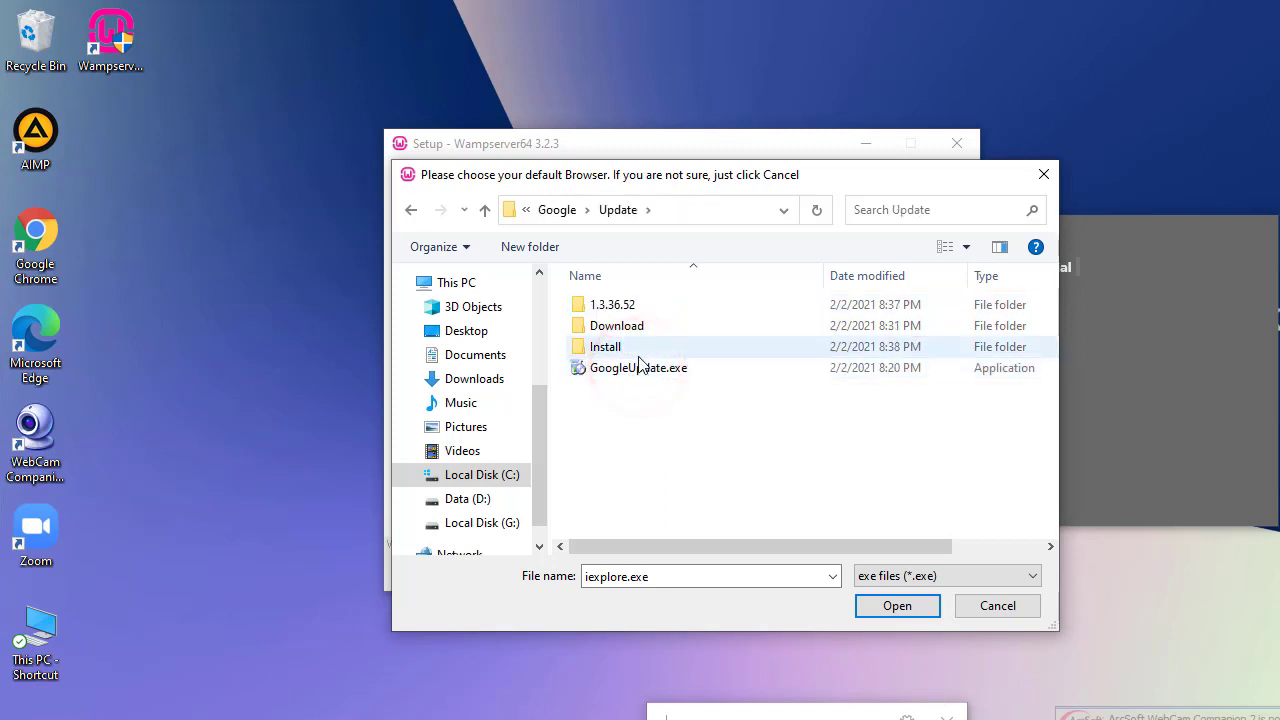
{"action": "left_click", "coordinate": [484, 209]}
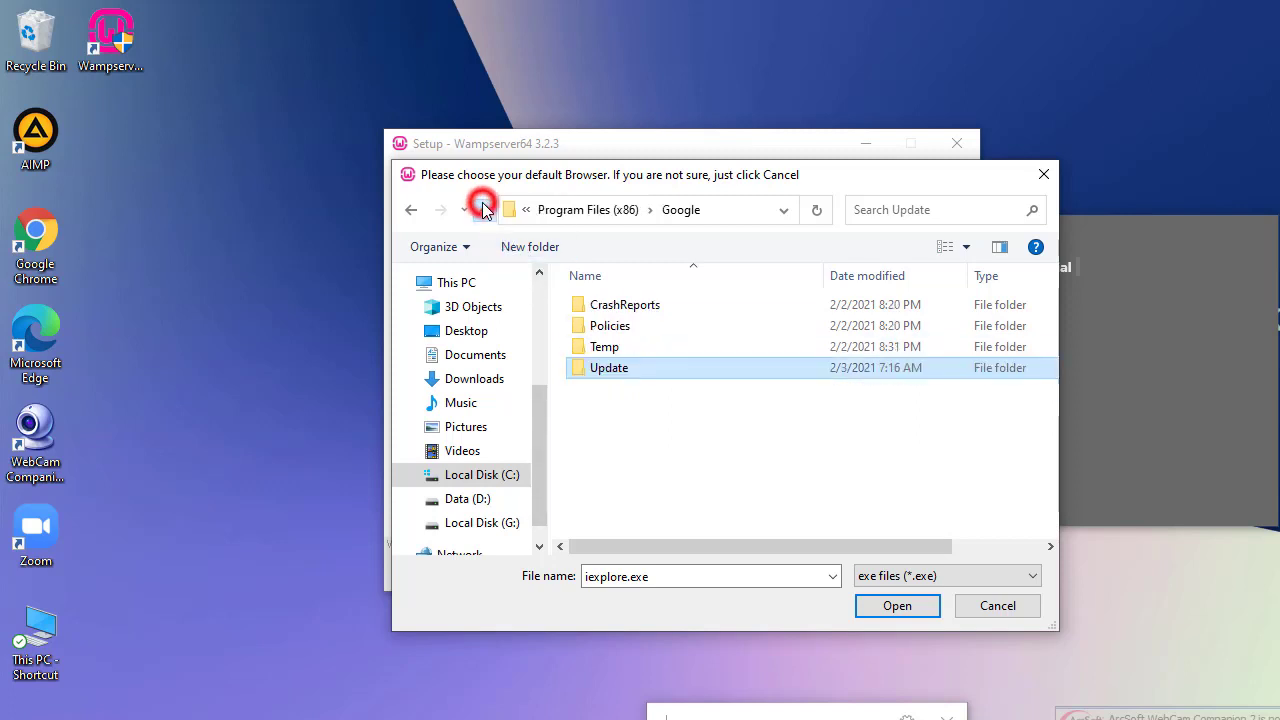
{"action": "double_click", "coordinate": [616, 305]}
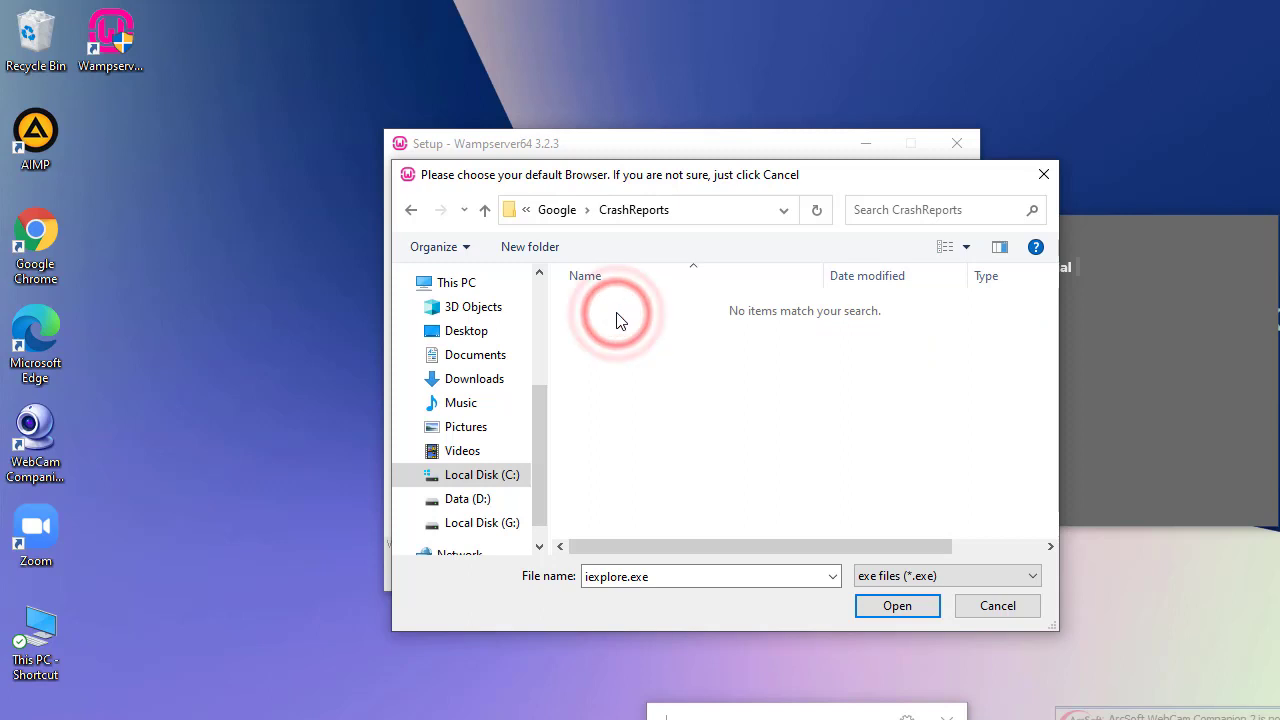
{"action": "left_click", "coordinate": [485, 209]}
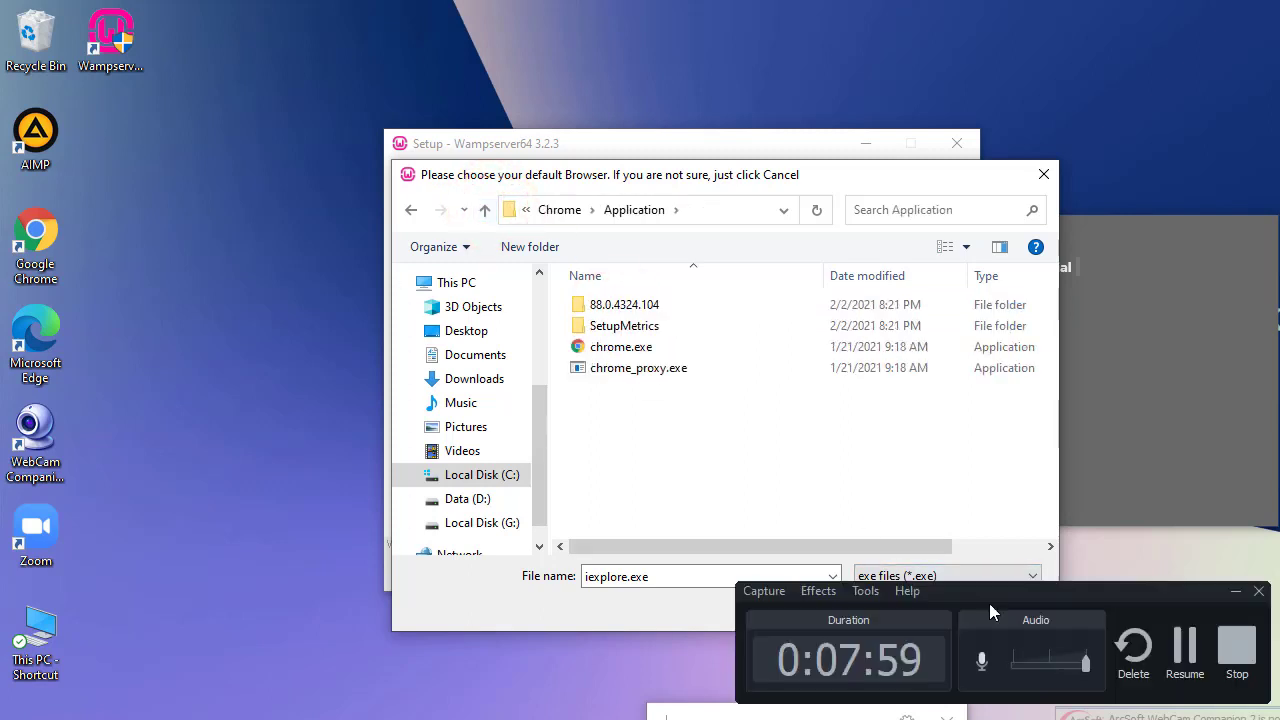
Step: Set chrome.exe from the Chrome\Application folder as Wampserver's browser and keep Notepad as the text editor
{"action": "left_click", "coordinate": [720, 346]}
{"action": "left_click", "coordinate": [886, 610]}
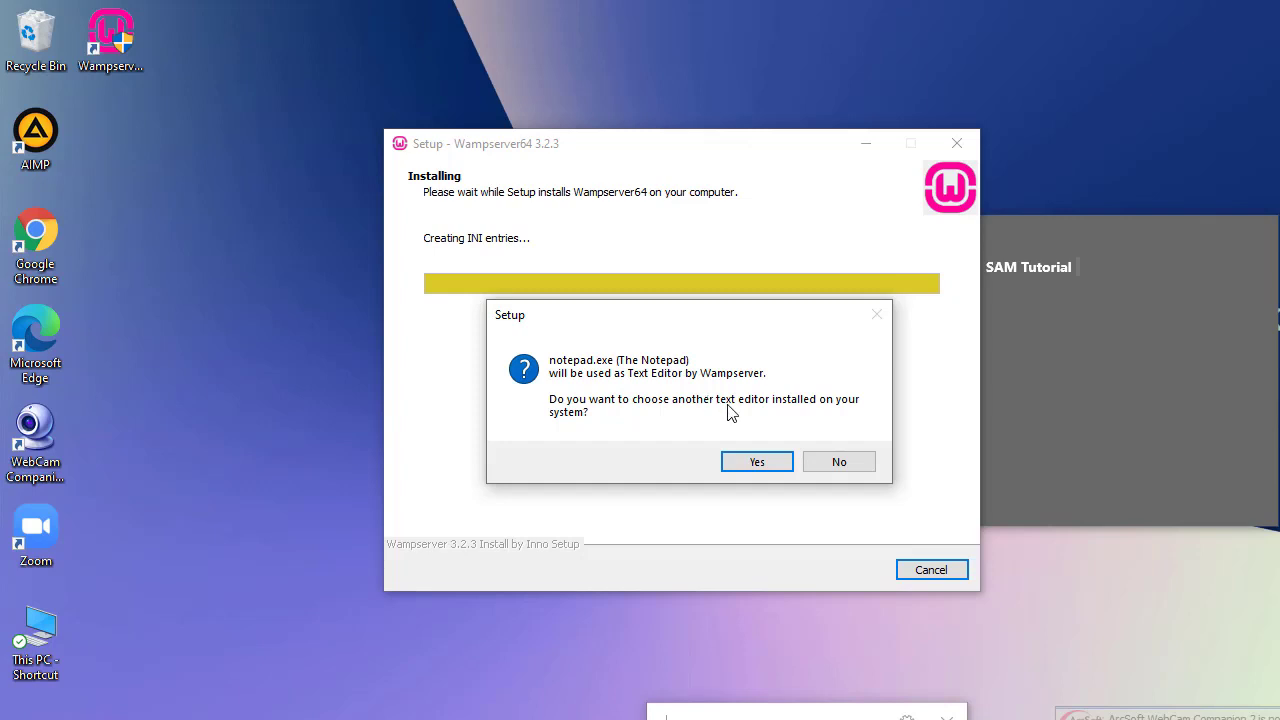
{"action": "left_click", "coordinate": [834, 461]}
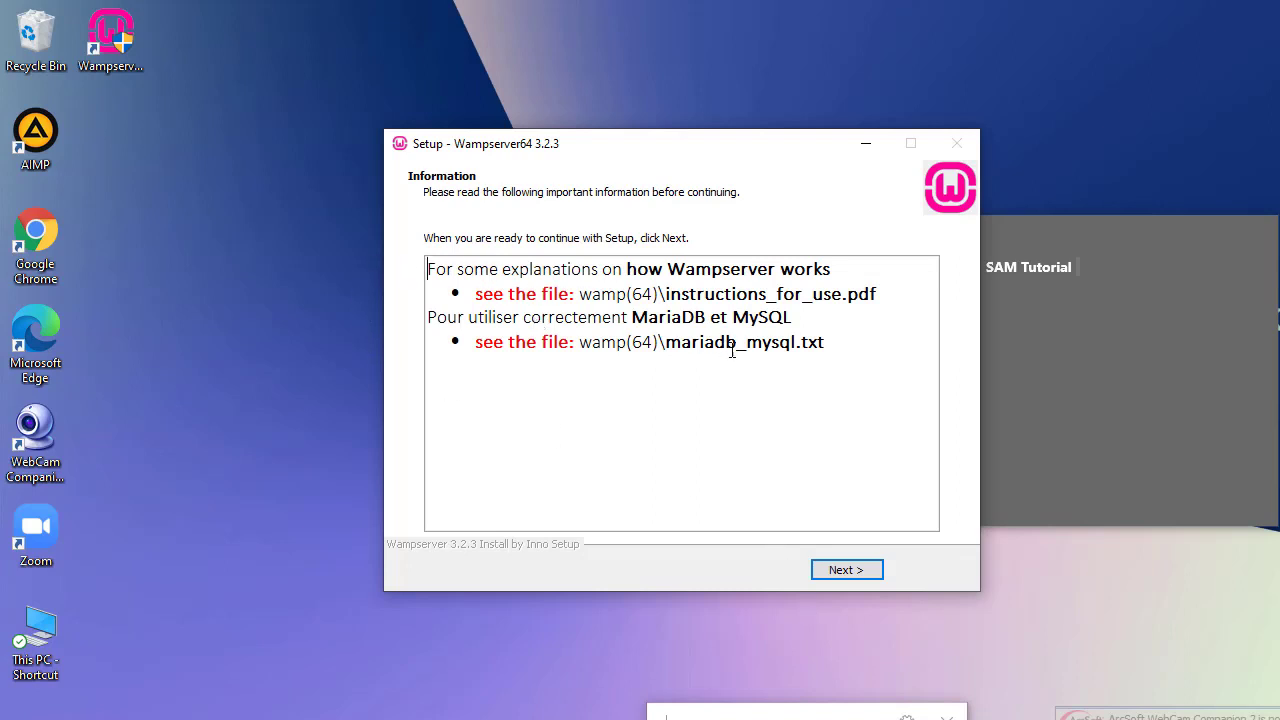
Step: Continue past the closing information, finish the Wampserver64 setup and select the new Wampserver64 desktop shortcut
{"action": "left_click", "coordinate": [846, 570]}
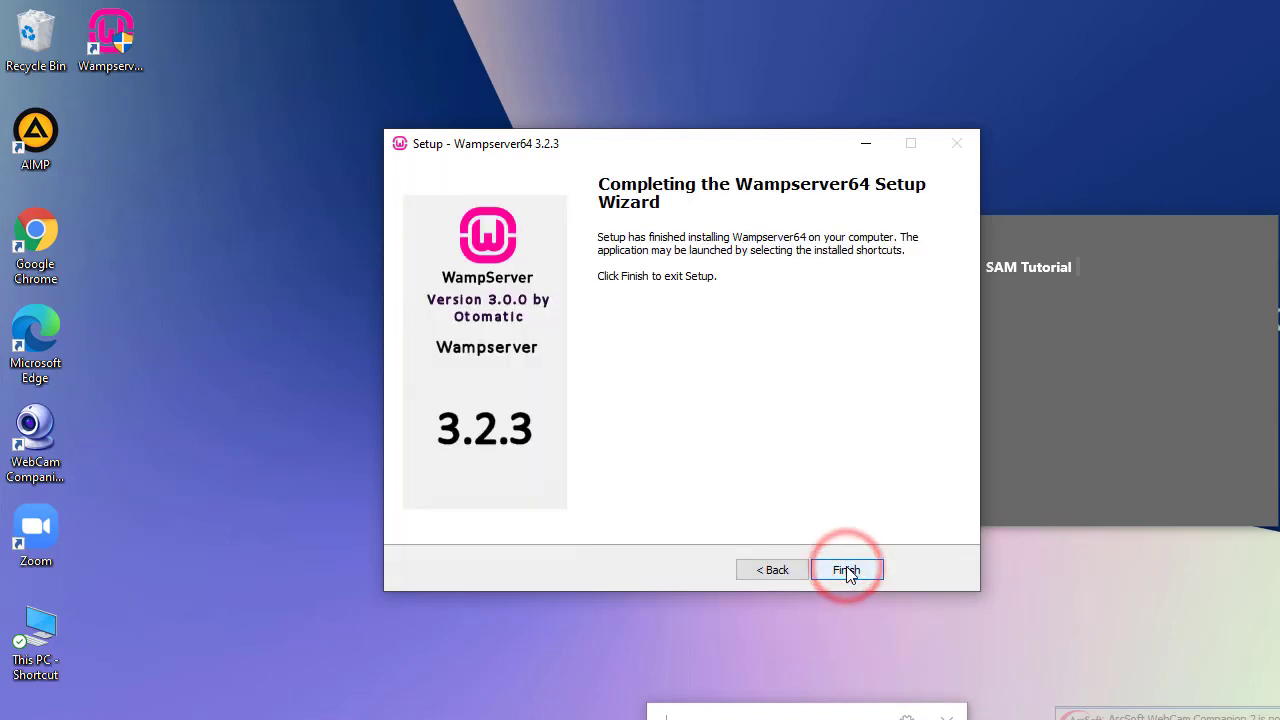
{"action": "left_click", "coordinate": [846, 570]}
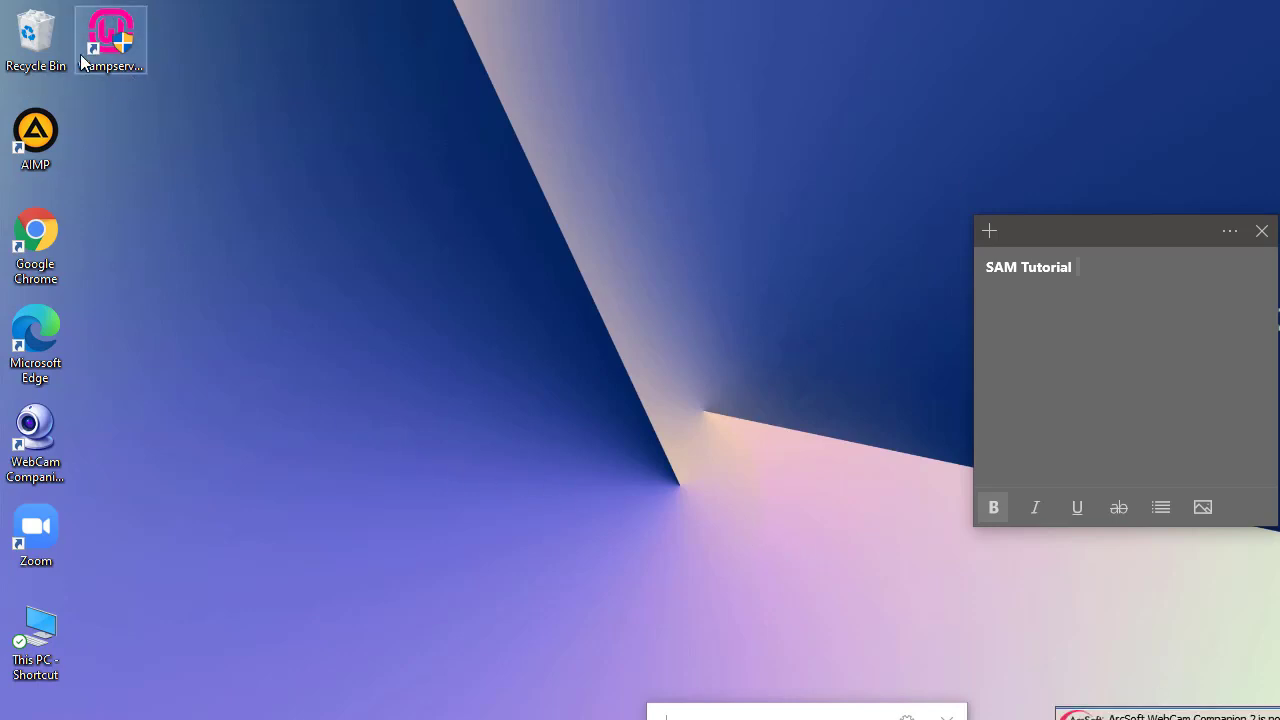
{"action": "left_click", "coordinate": [120, 66]}
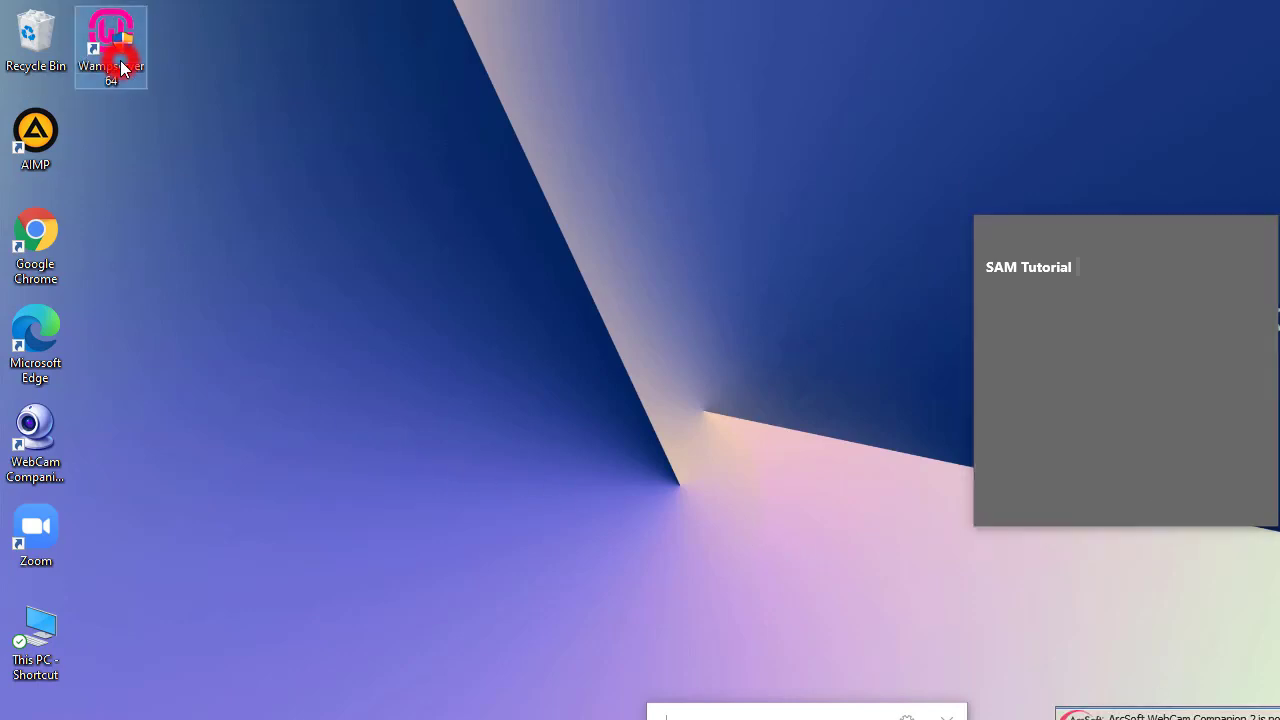
{"action": "left_click", "coordinate": [338, 221]}
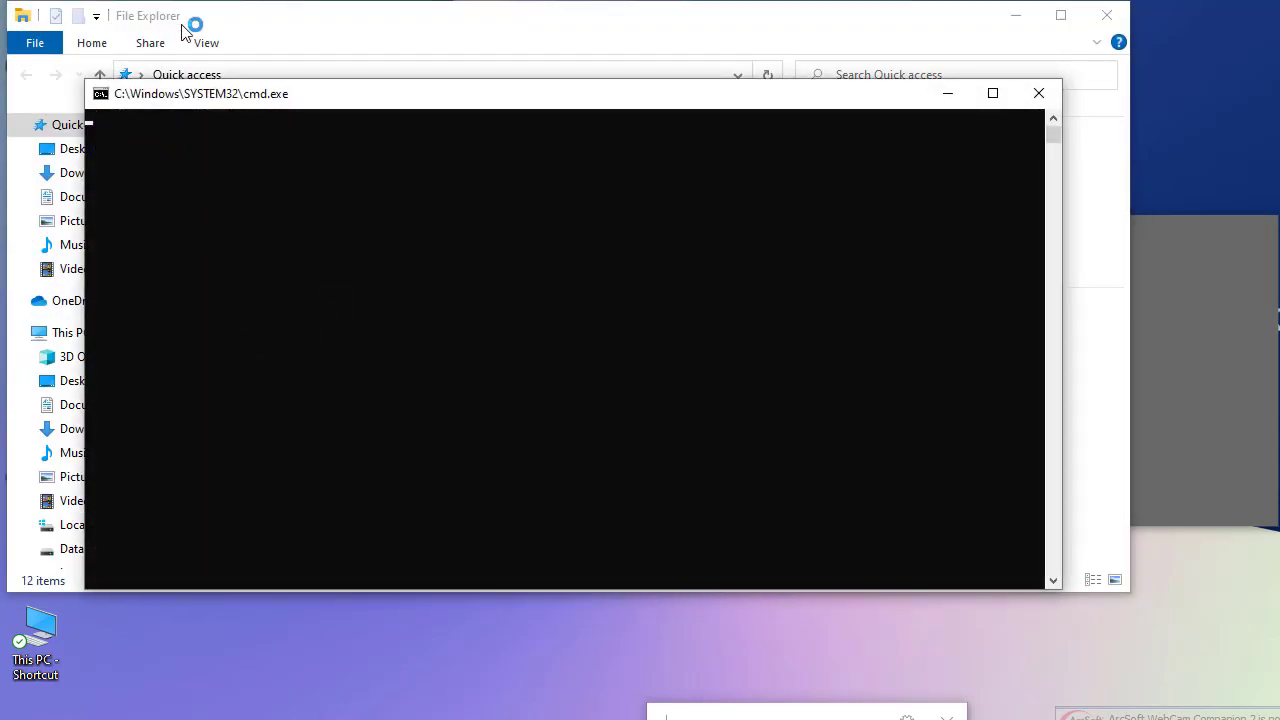
Step: Examine the files and folders installed in wamp64 on Local Disk (C:), and close File Explorer
{"action": "left_click", "coordinate": [341, 22]}
{"action": "left_click", "coordinate": [110, 515]}
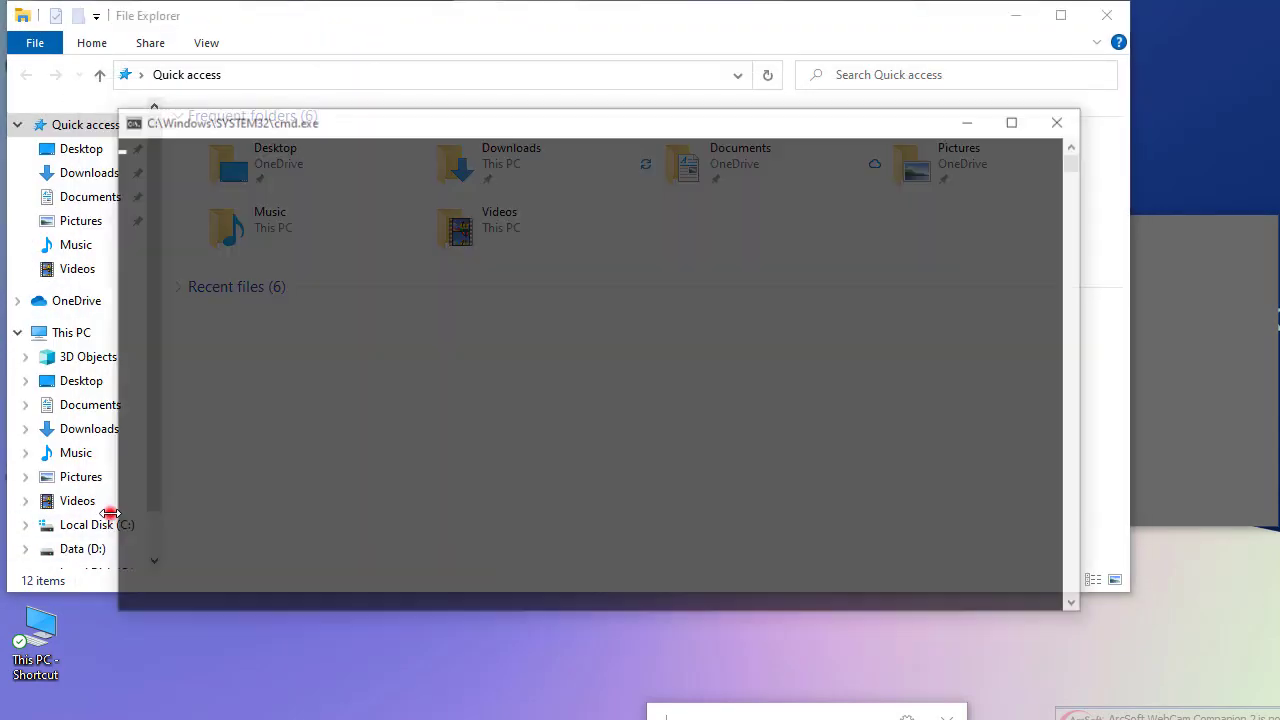
{"action": "left_click", "coordinate": [78, 524]}
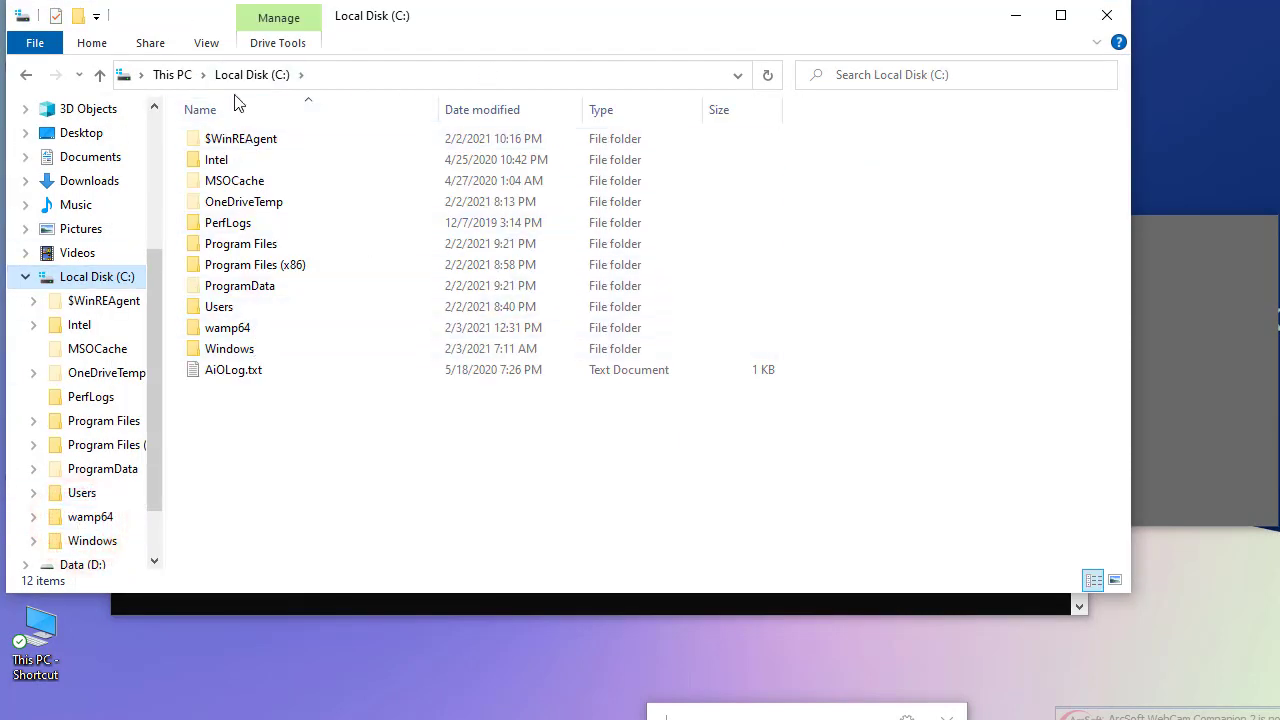
{"action": "double_click", "coordinate": [253, 327]}
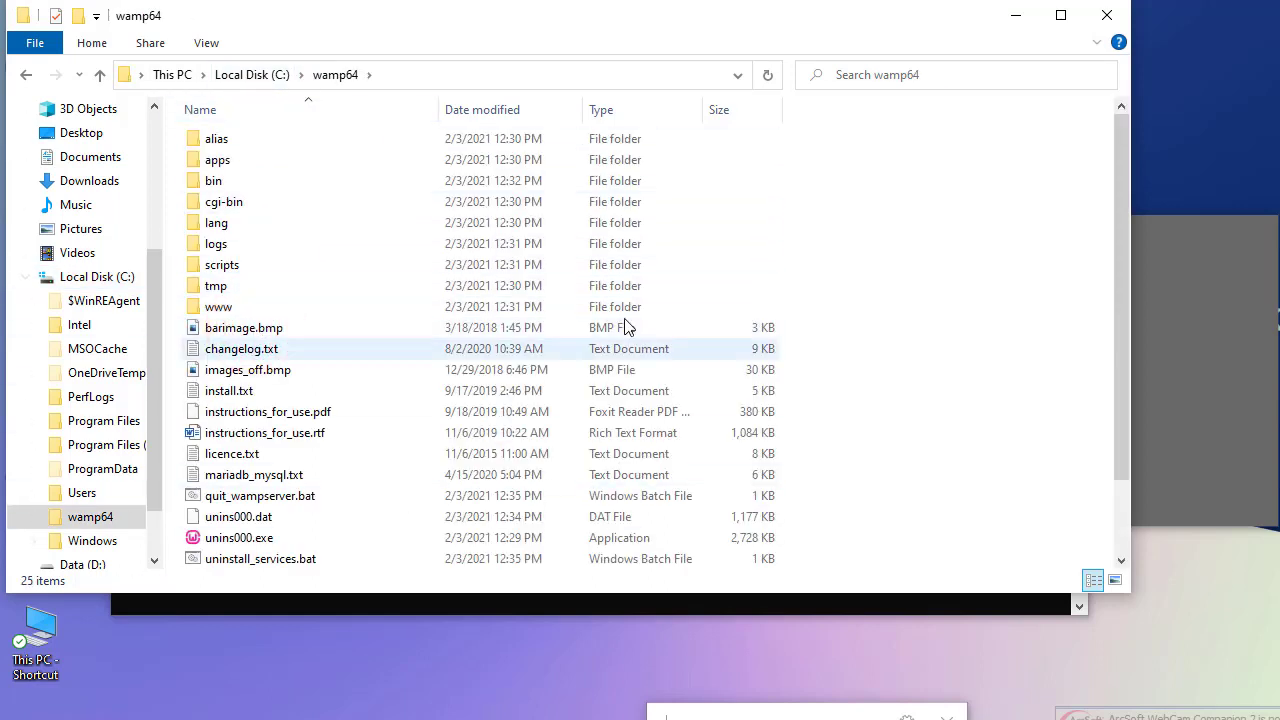
{"action": "scroll", "coordinate": [657, 349], "scroll_direction": "down", "scroll_amount": 2}
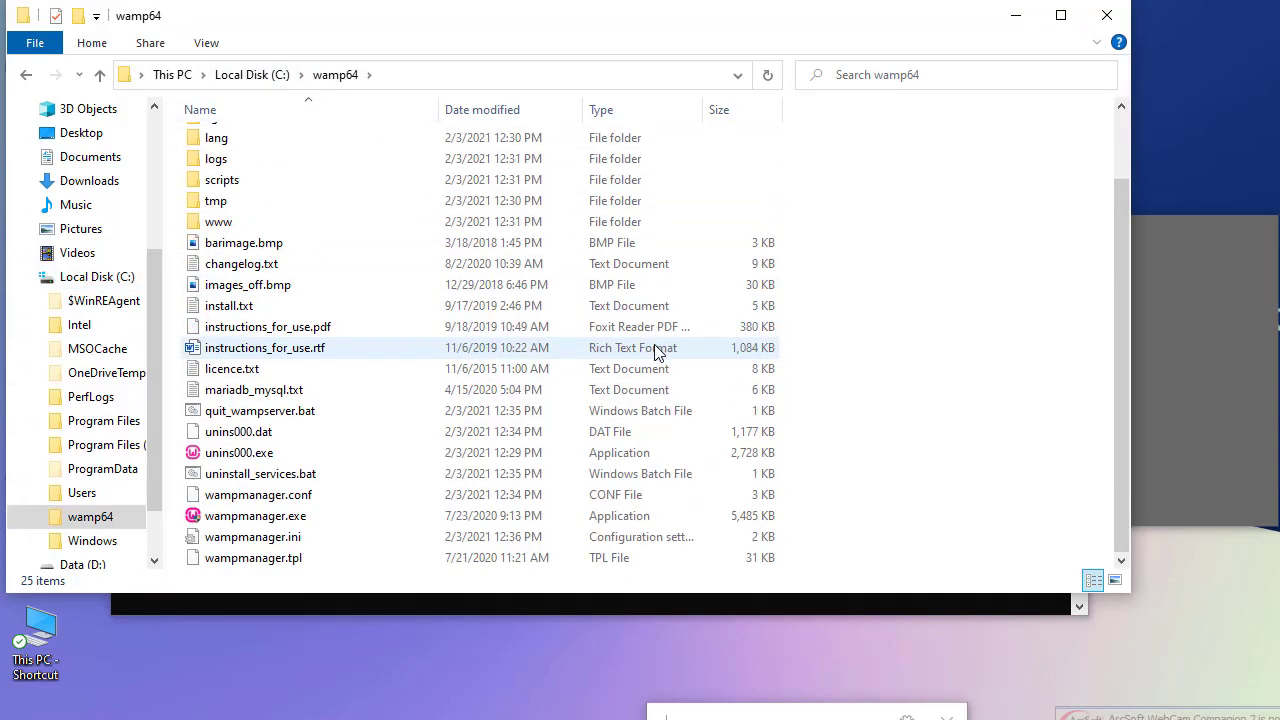
{"action": "scroll", "coordinate": [425, 486], "scroll_direction": "up", "scroll_amount": 2}
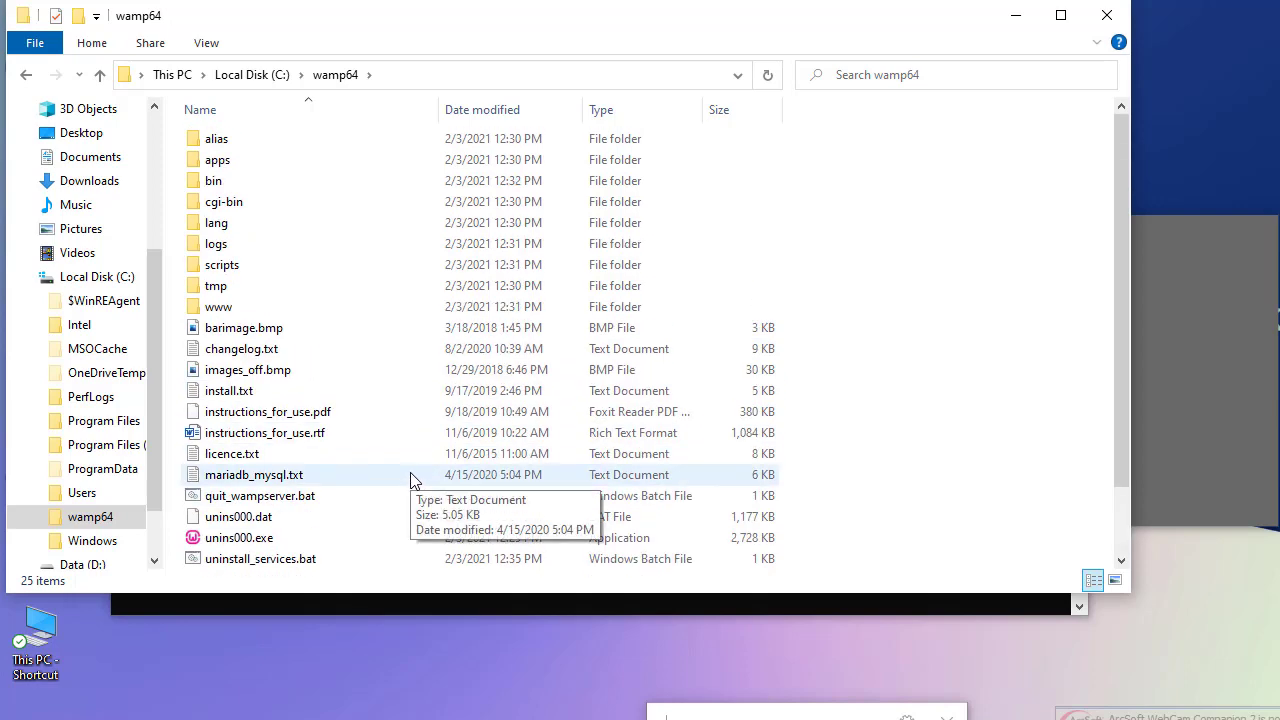
{"action": "left_click", "coordinate": [100, 78]}
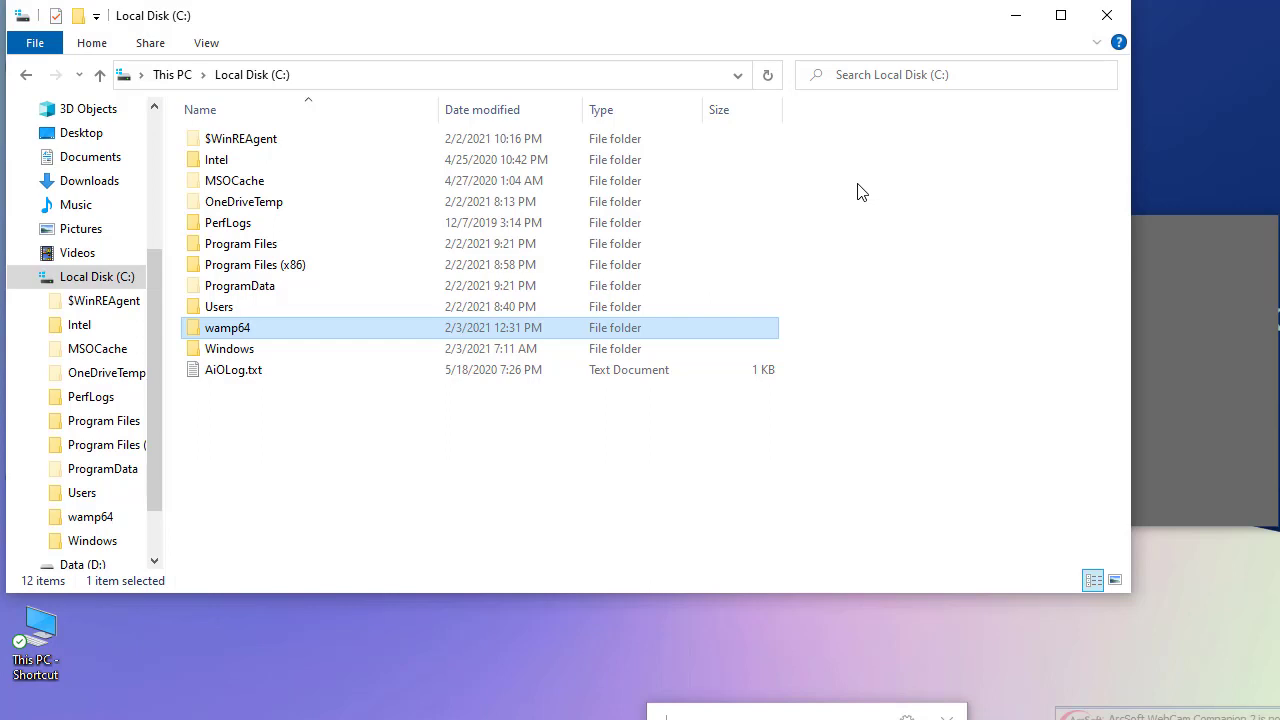
{"action": "double_click", "coordinate": [280, 327]}
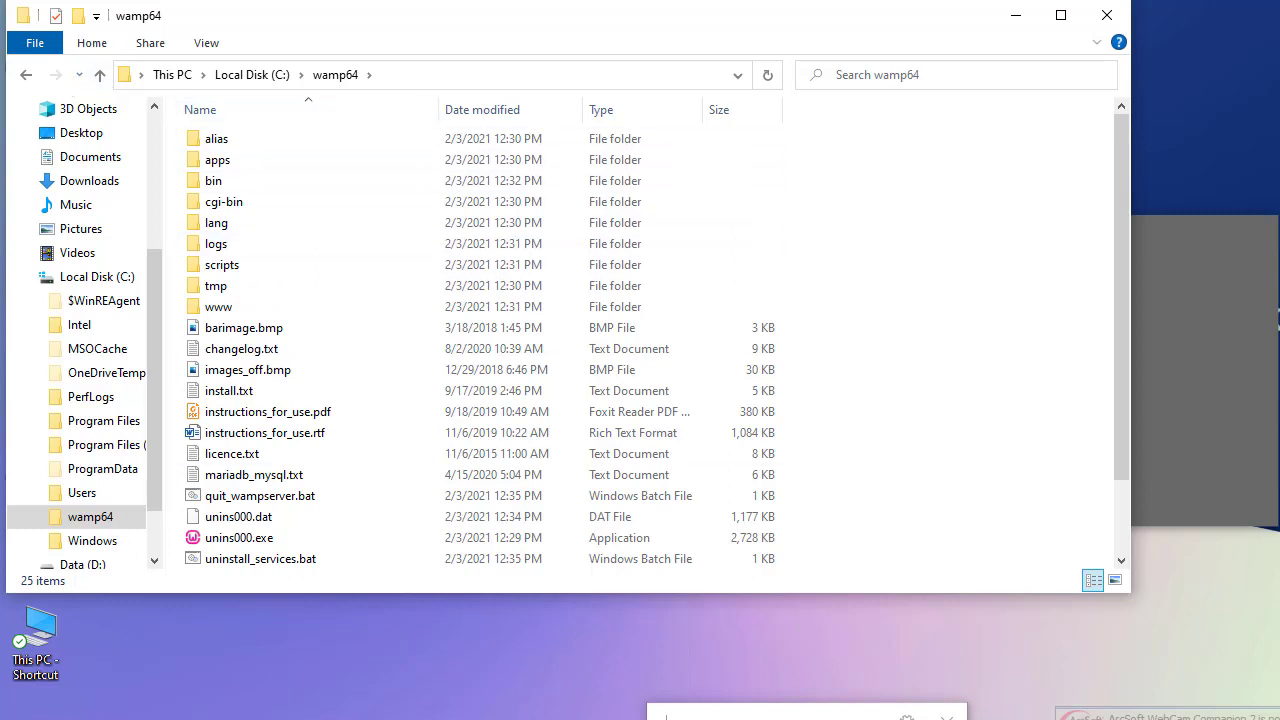
{"action": "left_click", "coordinate": [1107, 15]}
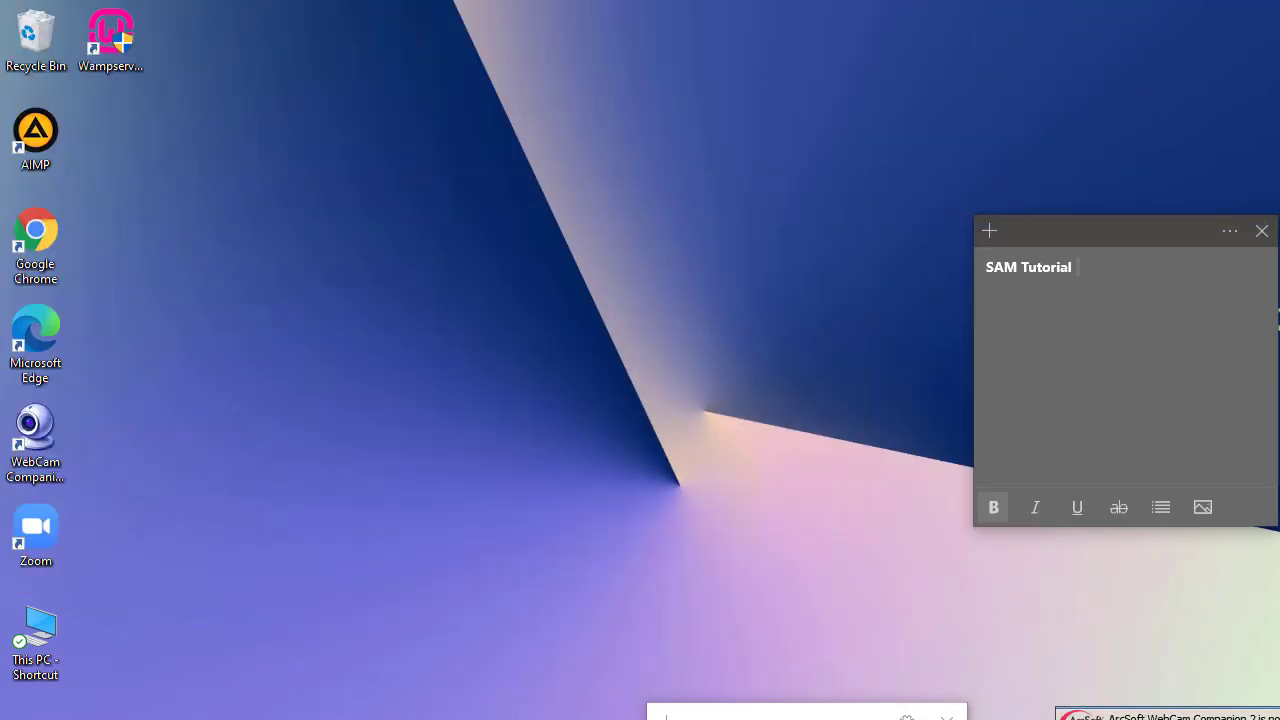
Step: Find the Wampserver icon among the hidden notification icons and refresh the server
{"action": "left_click", "coordinate": [1080, 719]}
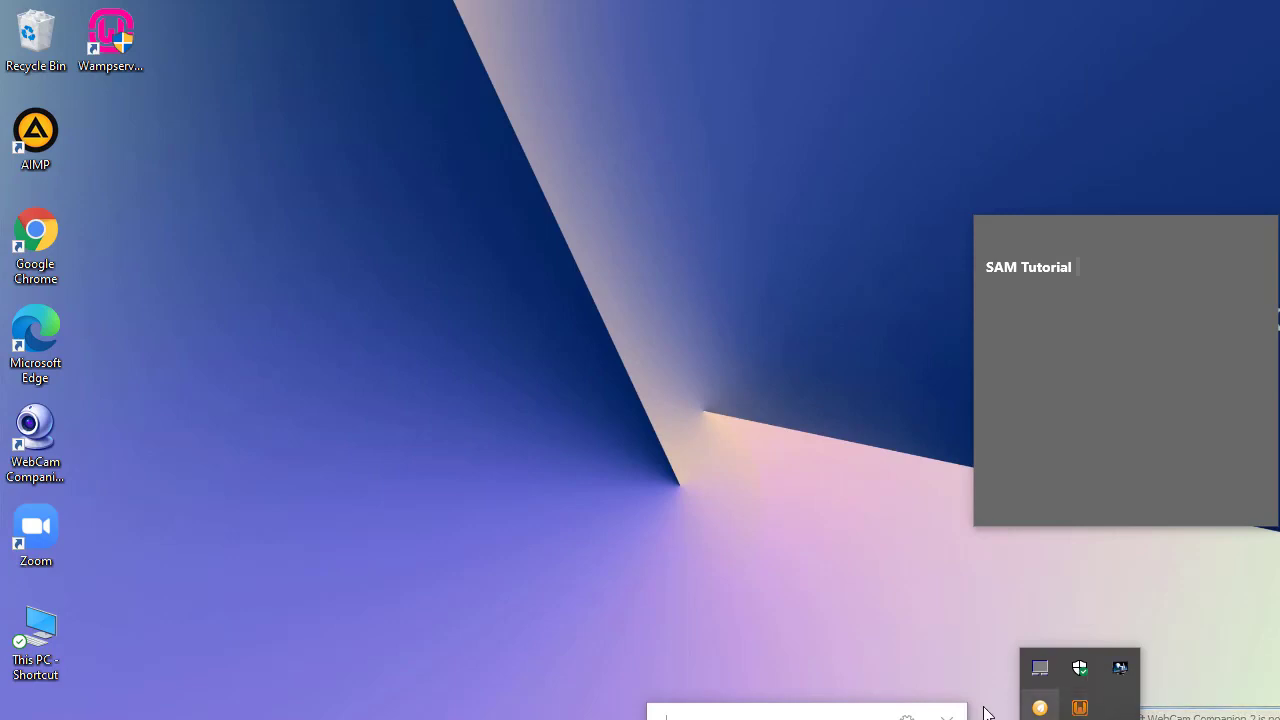
{"action": "left_click", "coordinate": [1080, 708]}
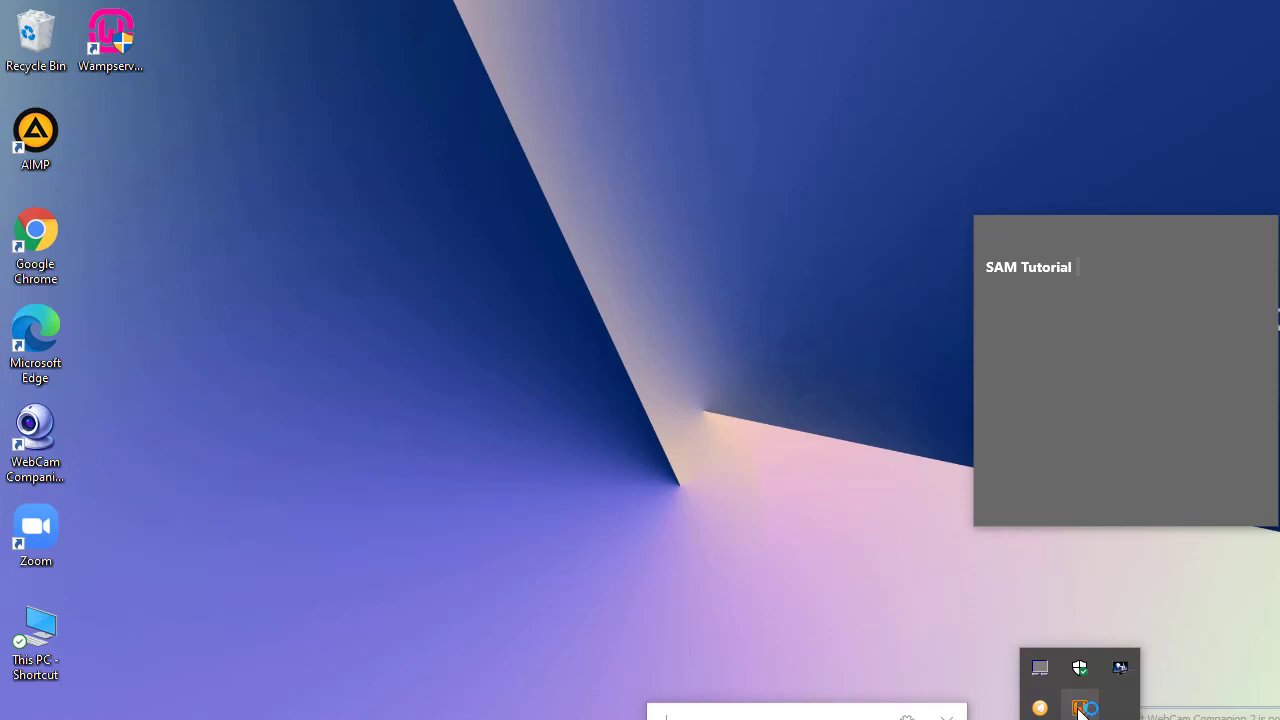
{"action": "right_click", "coordinate": [1079, 709]}
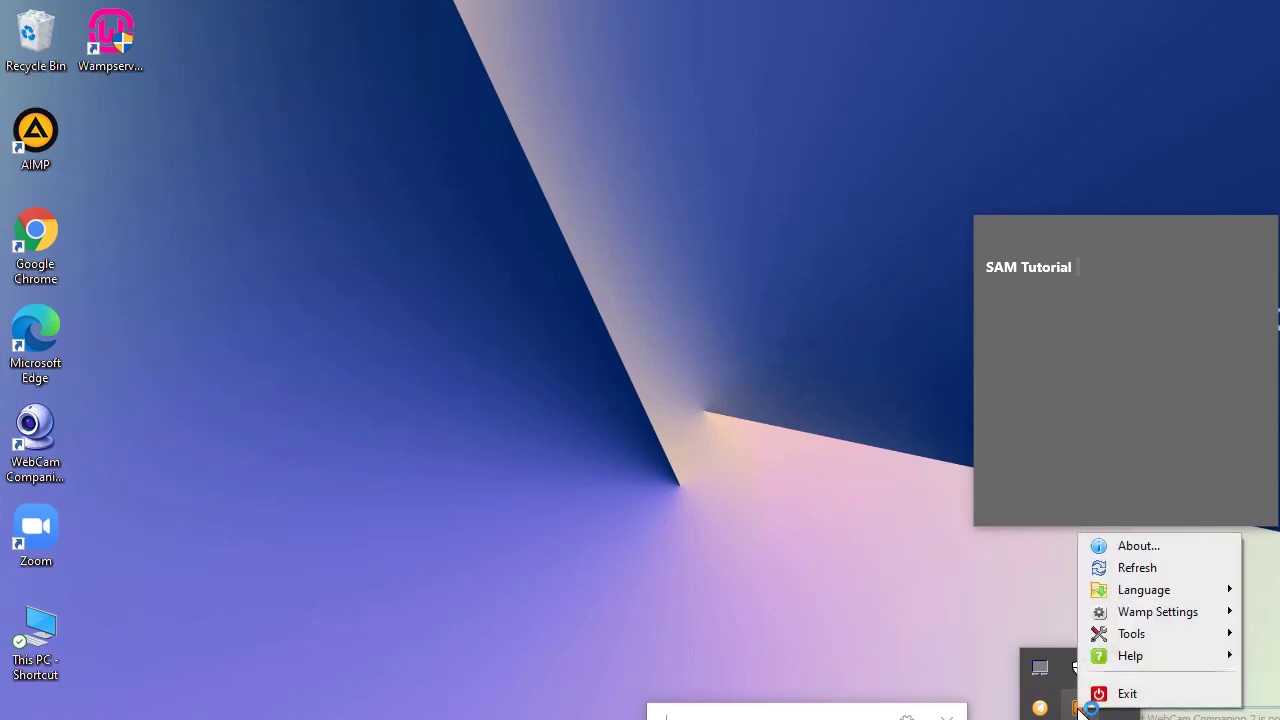
{"action": "left_click", "coordinate": [1130, 566]}
{"action": "left_click", "coordinate": [1080, 719]}
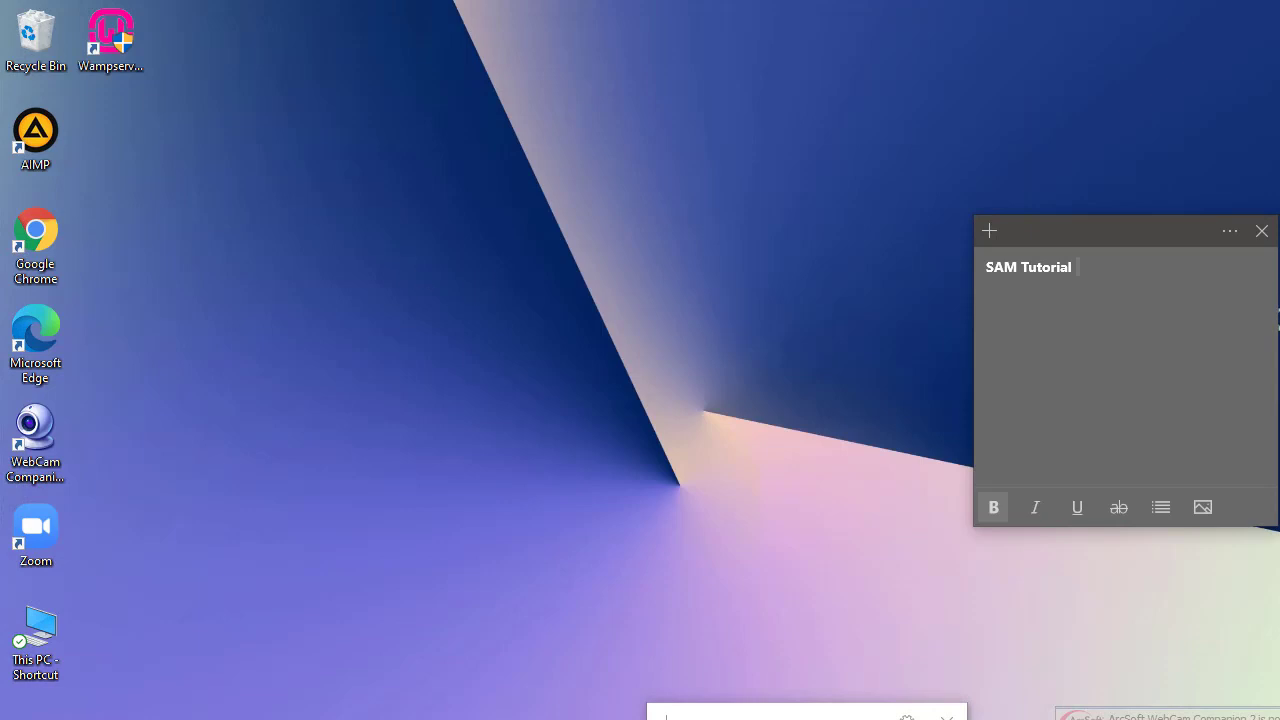
Step: Look through Wampserver's Tools options for services, PHP CLI versions, ports and the default DBMS
{"action": "left_click", "coordinate": [1080, 719]}
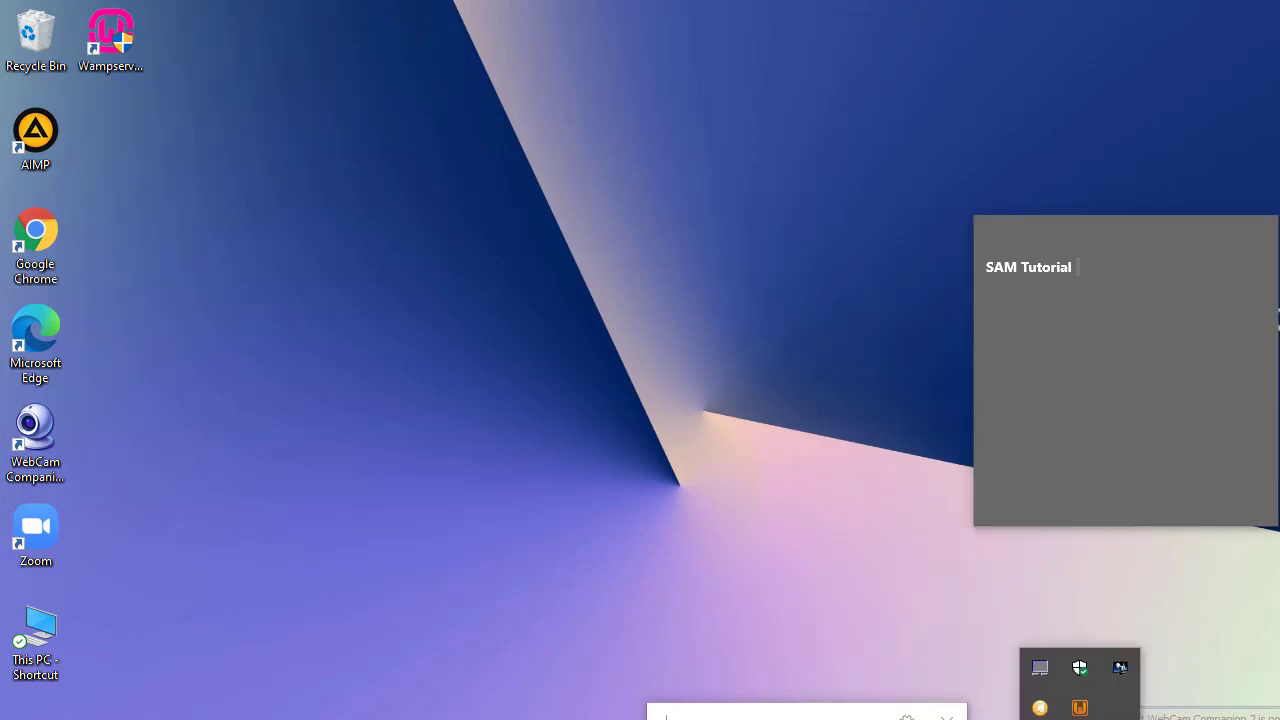
{"action": "right_click", "coordinate": [1079, 710]}
{"action": "mouse_move", "coordinate": [1186, 643]}
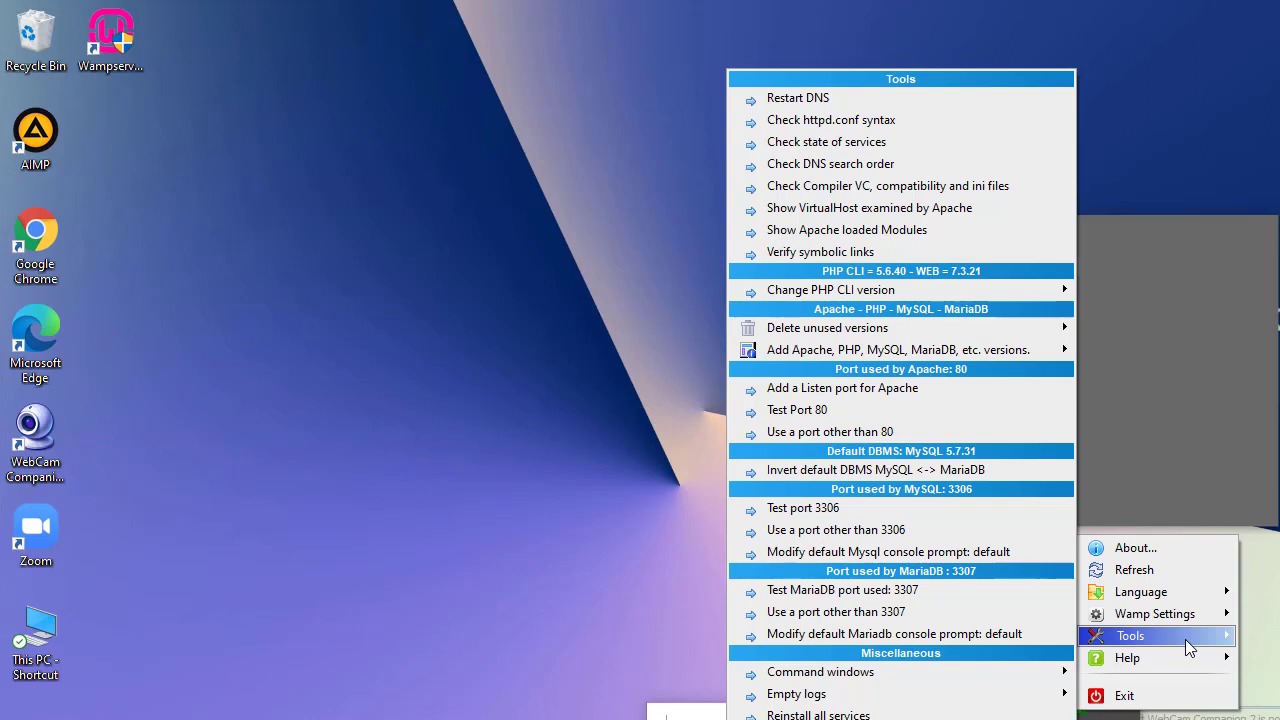
{"action": "left_click", "coordinate": [1190, 718]}
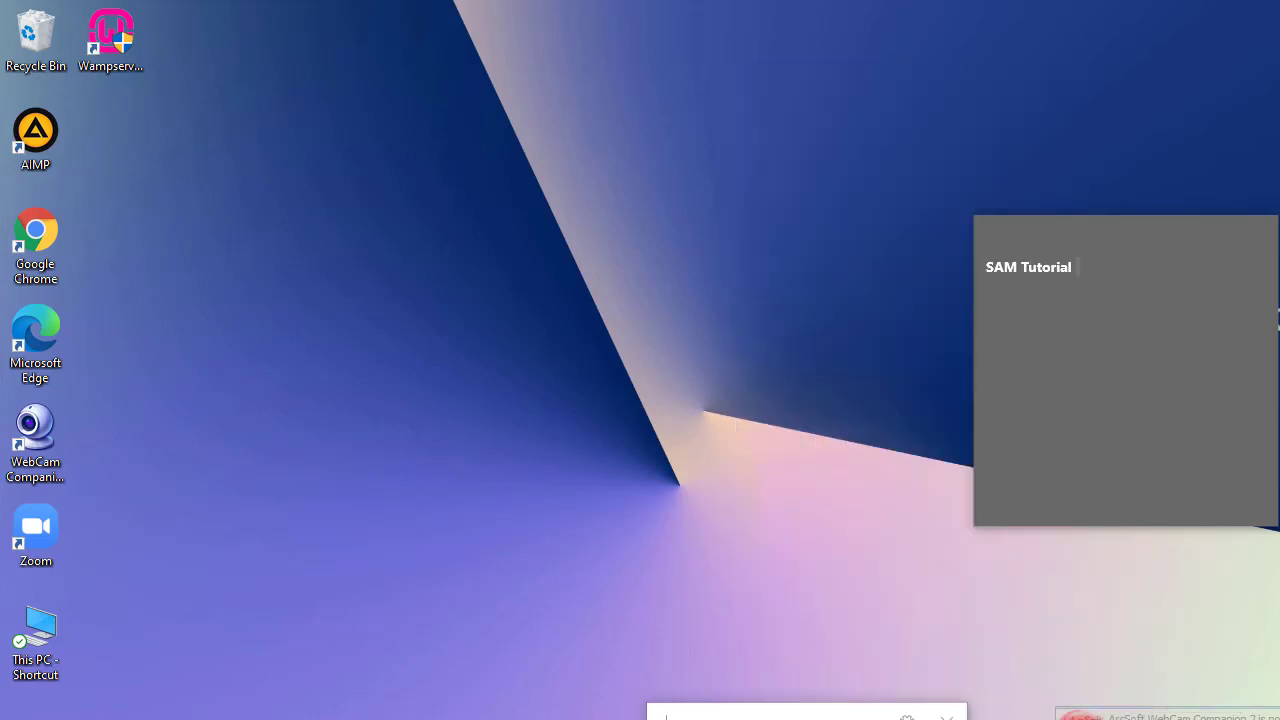
Step: Launch phpMyAdmin and the Localhost homepage from Wampserver in the Chrome browser
{"action": "left_click", "coordinate": [1080, 717]}
{"action": "left_click", "coordinate": [1078, 709]}
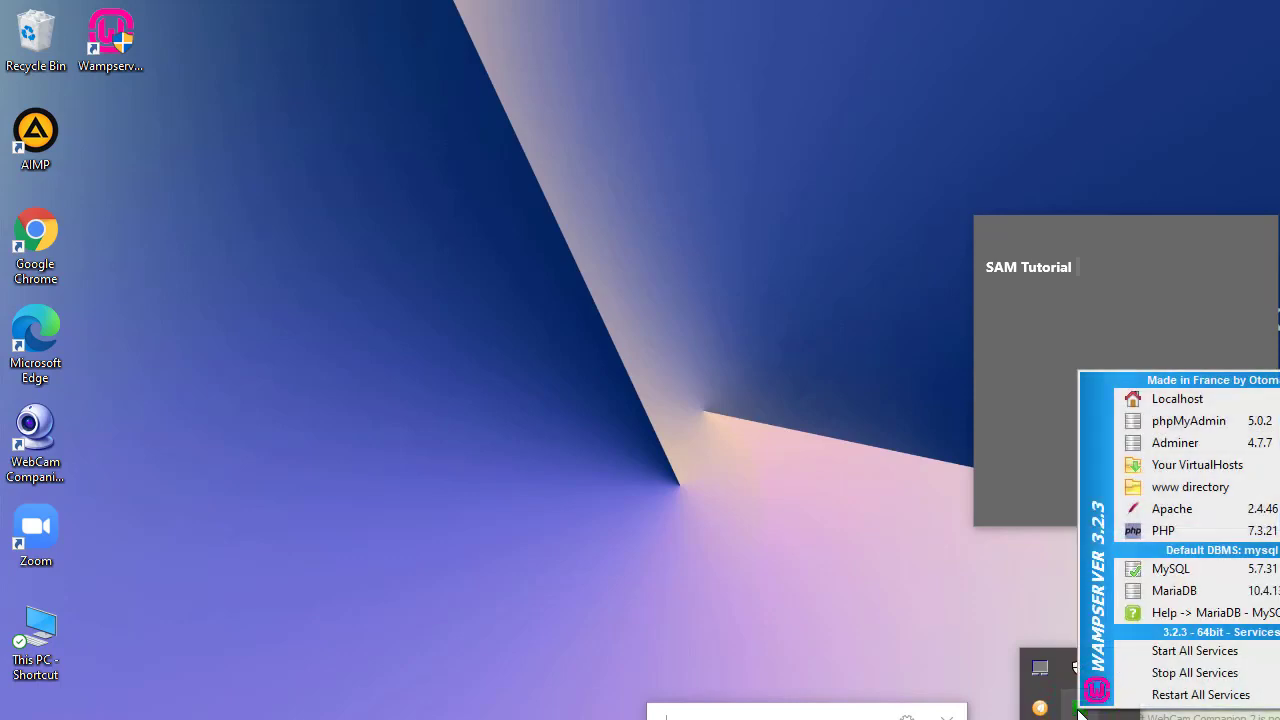
{"action": "left_click", "coordinate": [1190, 418]}
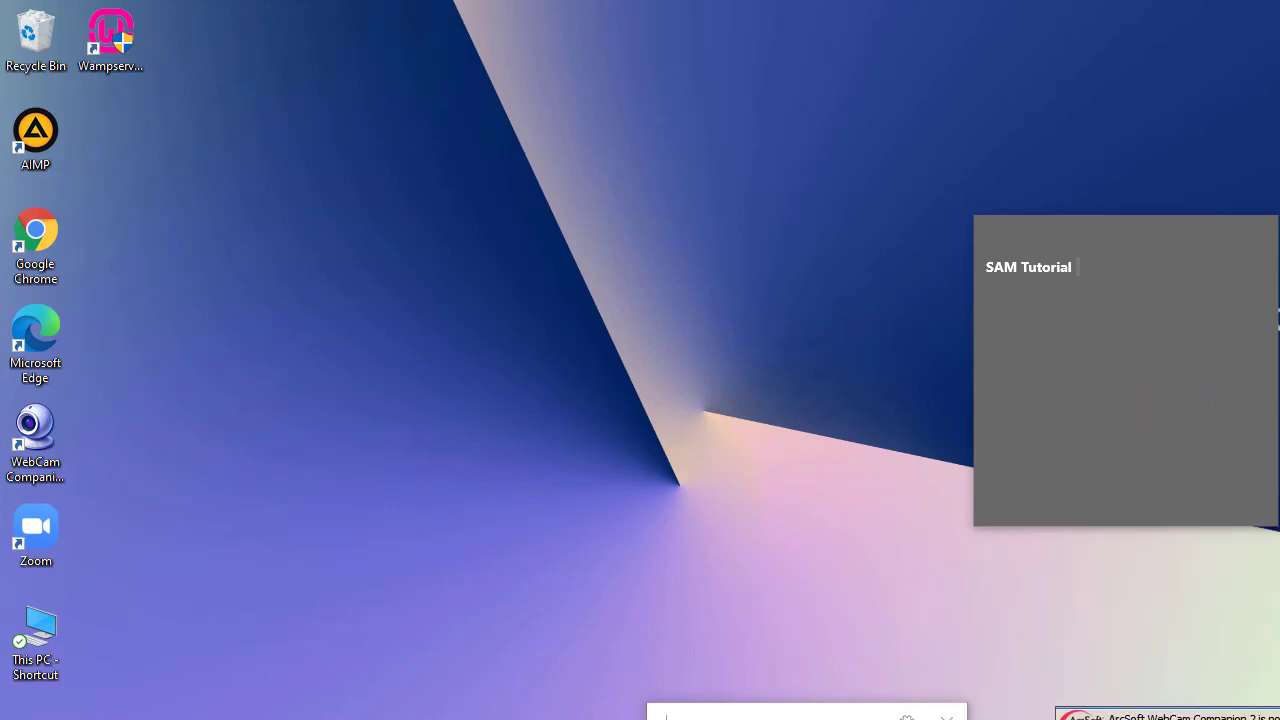
{"action": "left_click", "coordinate": [1080, 719]}
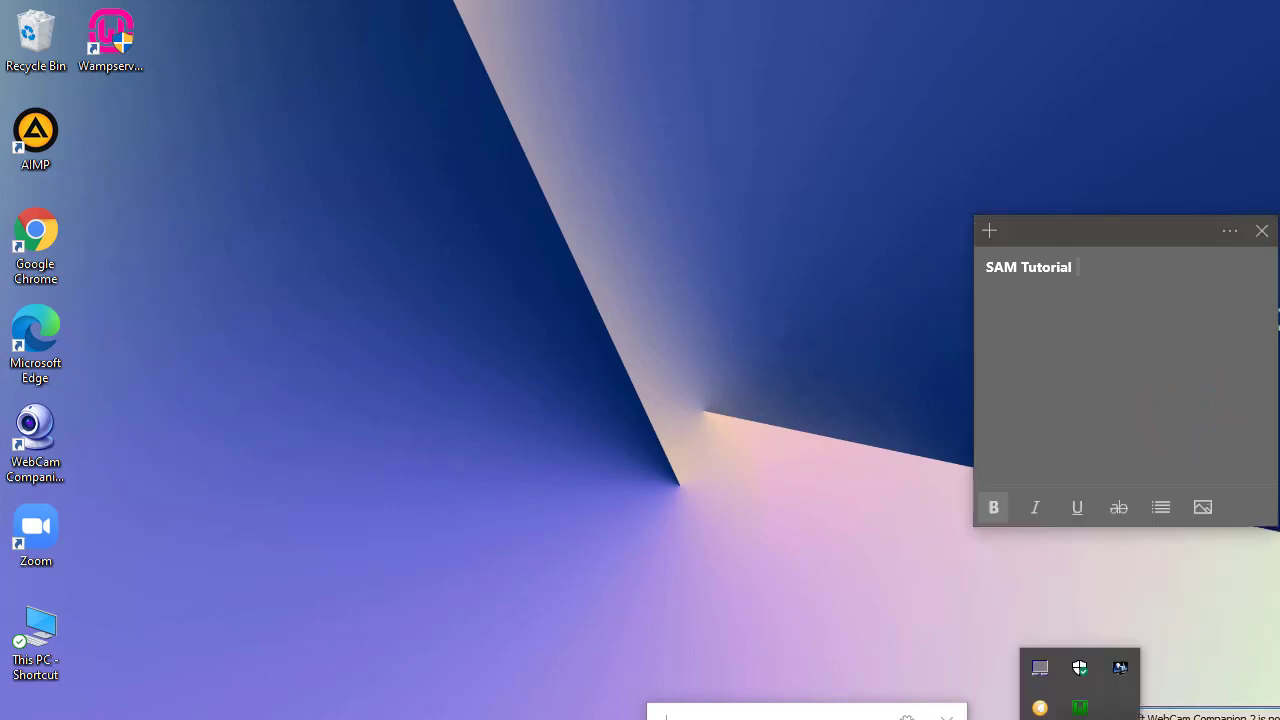
{"action": "left_click", "coordinate": [1078, 707]}
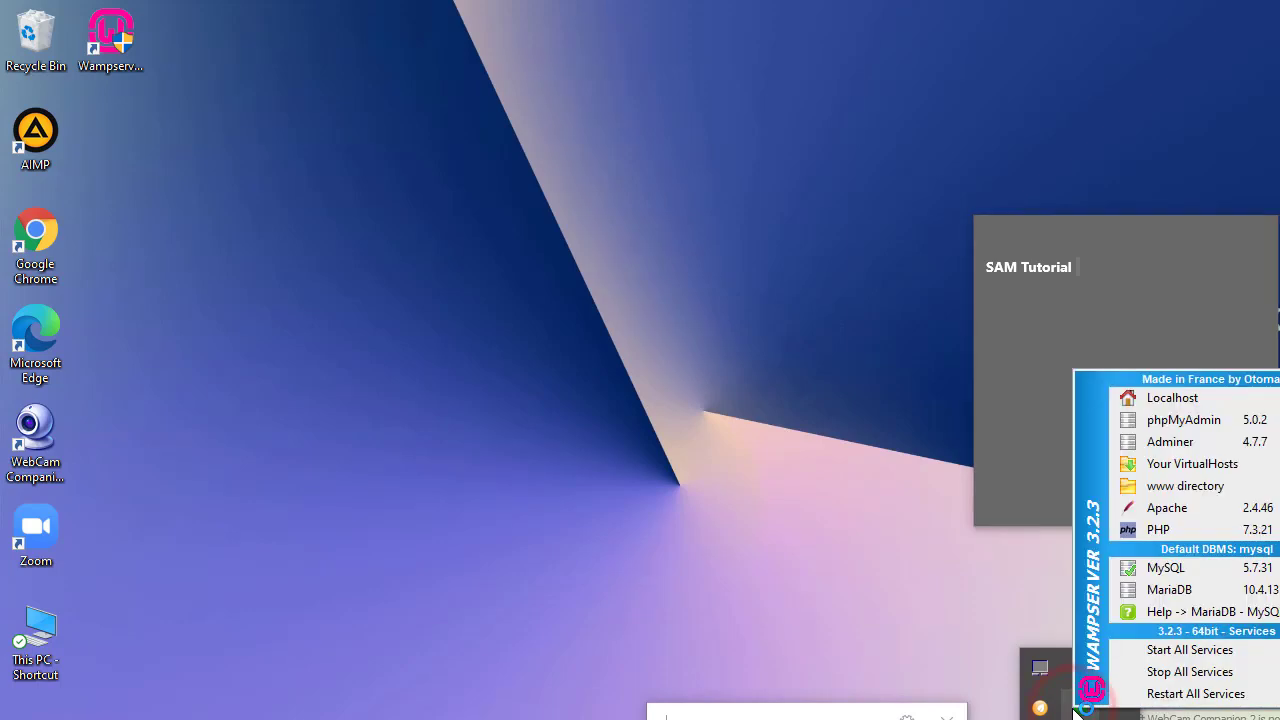
{"action": "left_click", "coordinate": [1180, 397]}
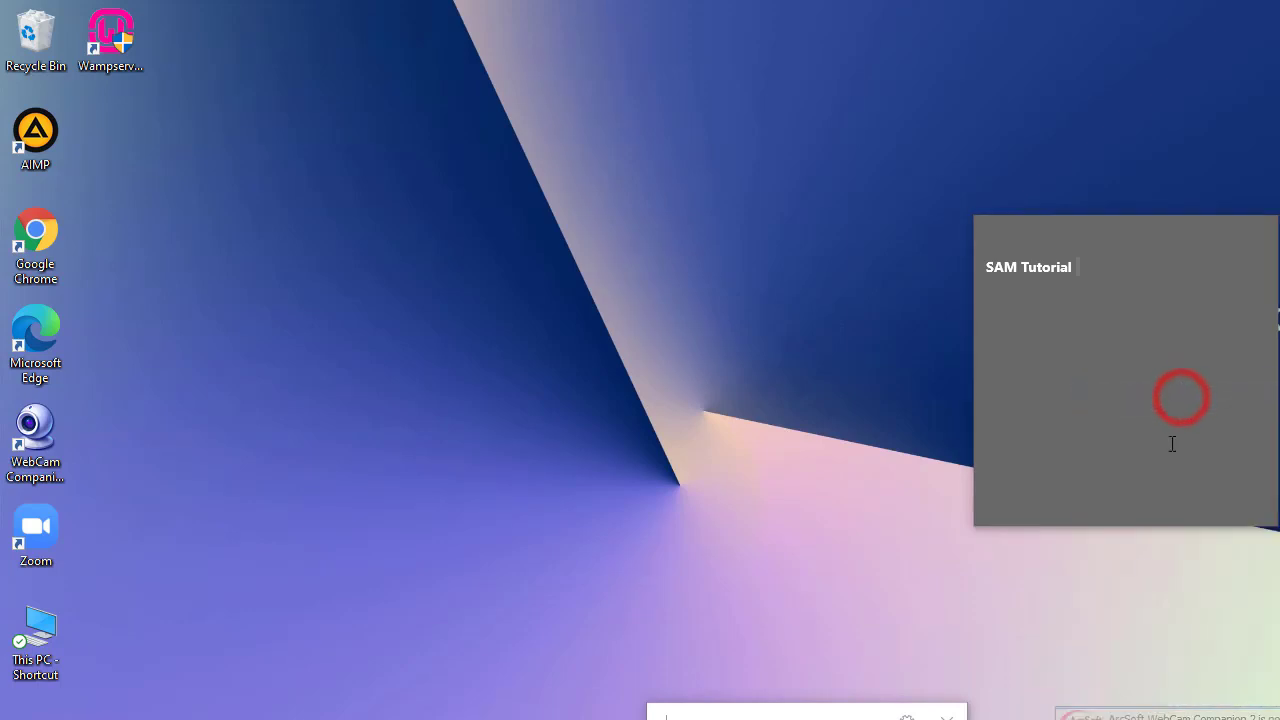
{"action": "left_click", "coordinate": [1080, 719]}
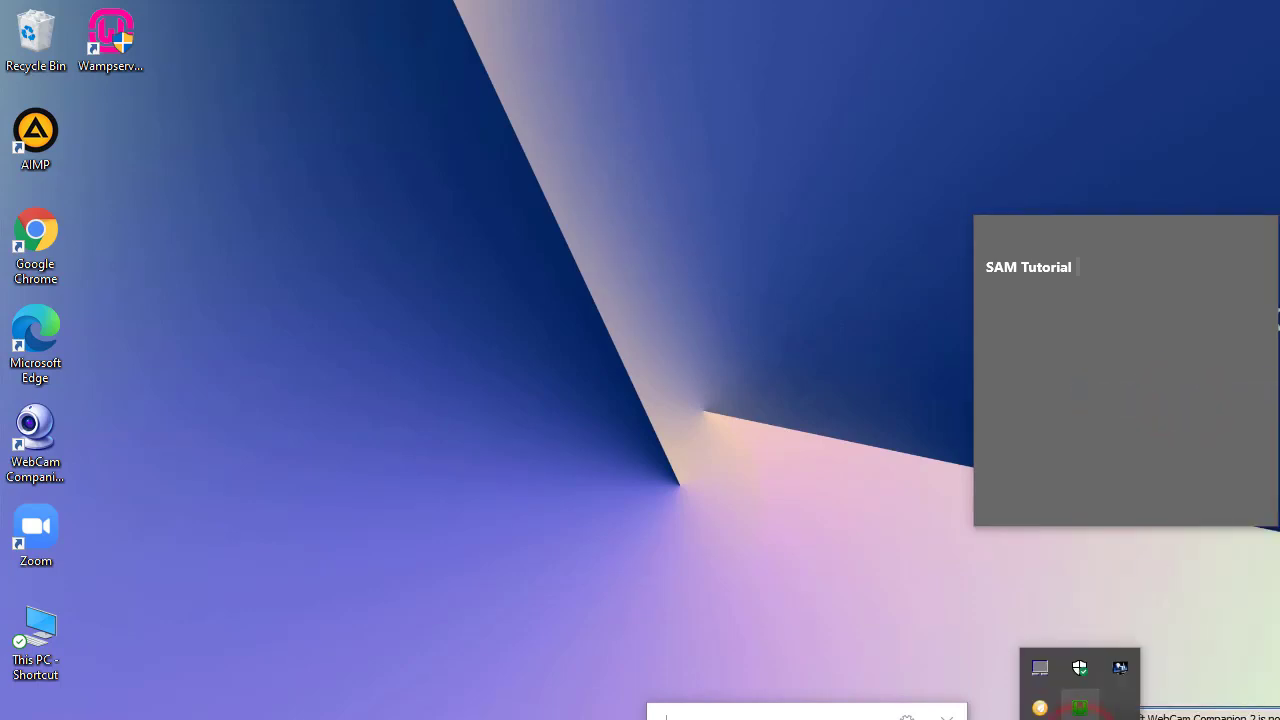
{"action": "left_click", "coordinate": [715, 486]}
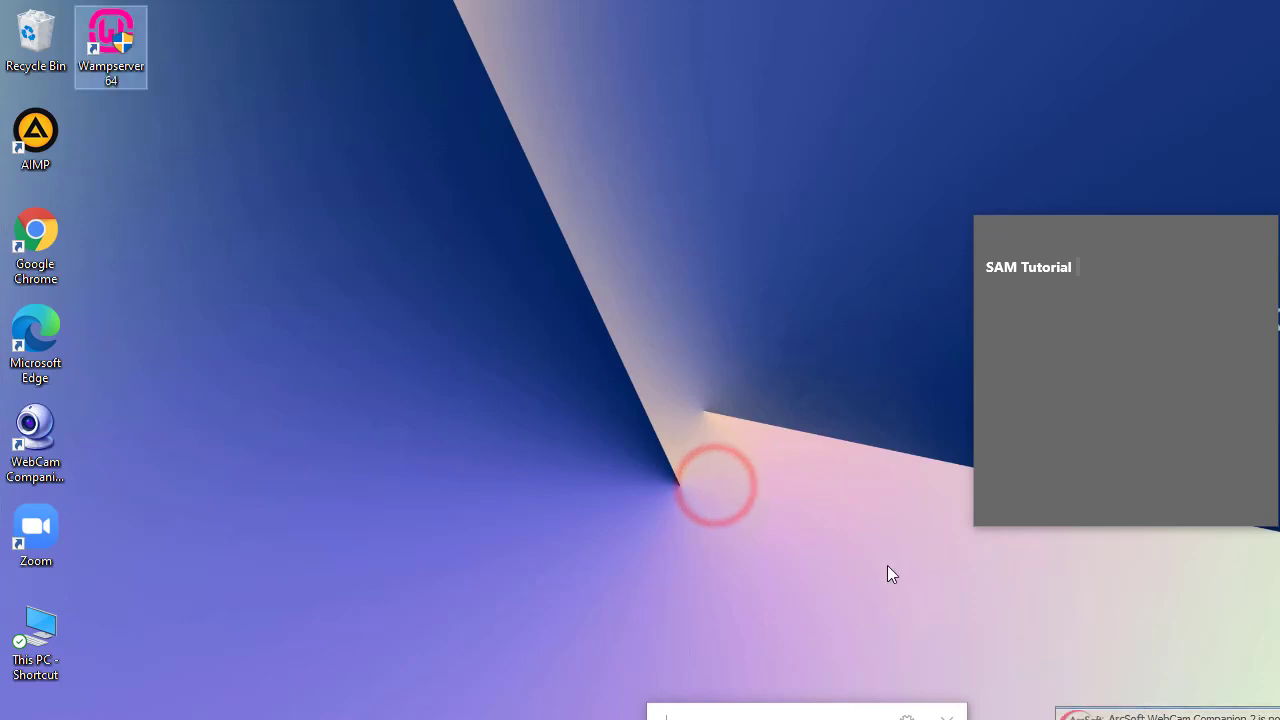
{"action": "left_click", "coordinate": [1080, 719]}
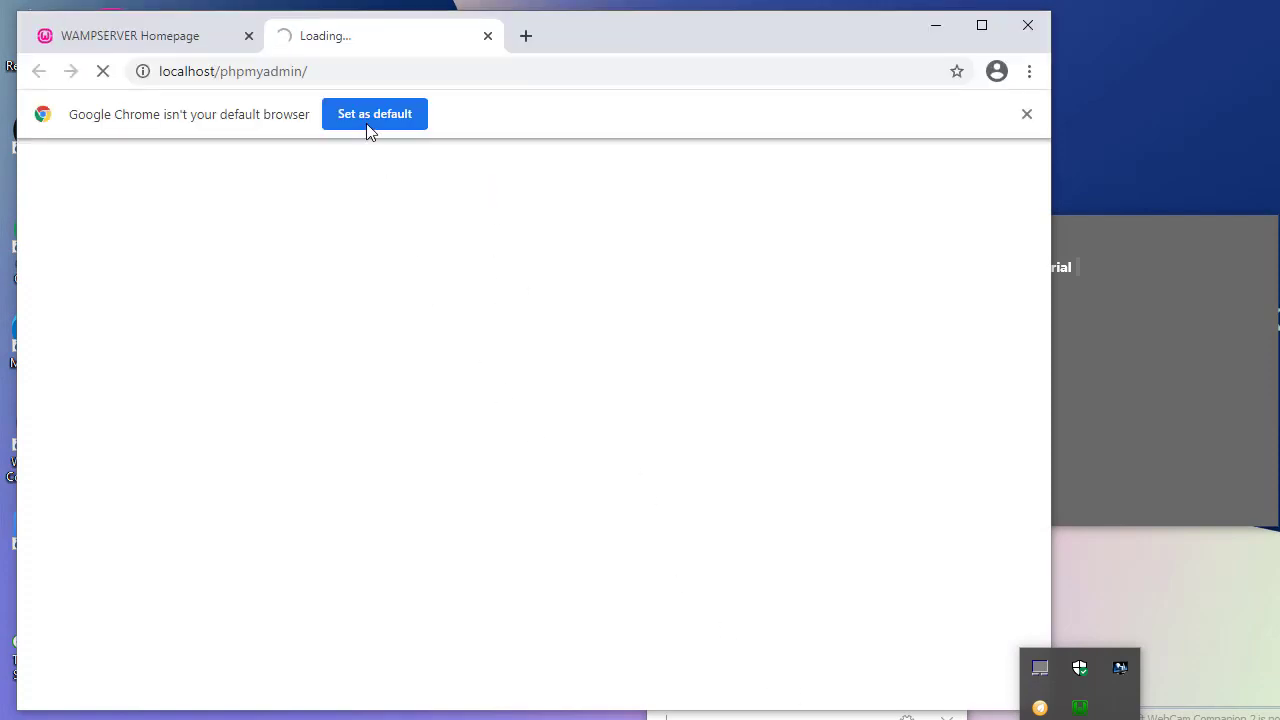
Step: Examine the server configuration, loaded extensions, database versions and Tools links on the WAMPSERVER Homepage
{"action": "left_click", "coordinate": [200, 35]}
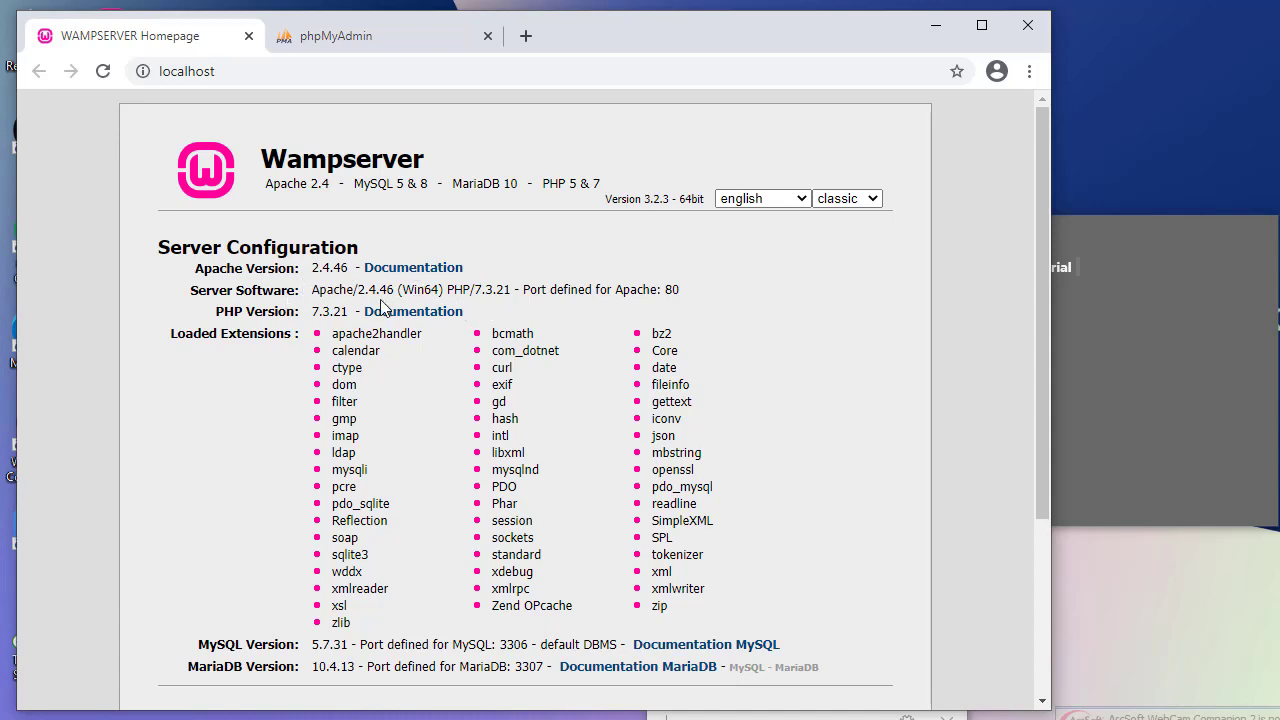
{"action": "scroll", "coordinate": [298, 318], "scroll_direction": "down", "scroll_amount": 1}
{"action": "scroll", "coordinate": [298, 318], "scroll_direction": "down", "scroll_amount": 1}
{"action": "scroll", "coordinate": [429, 429], "scroll_direction": "down", "scroll_amount": 1}
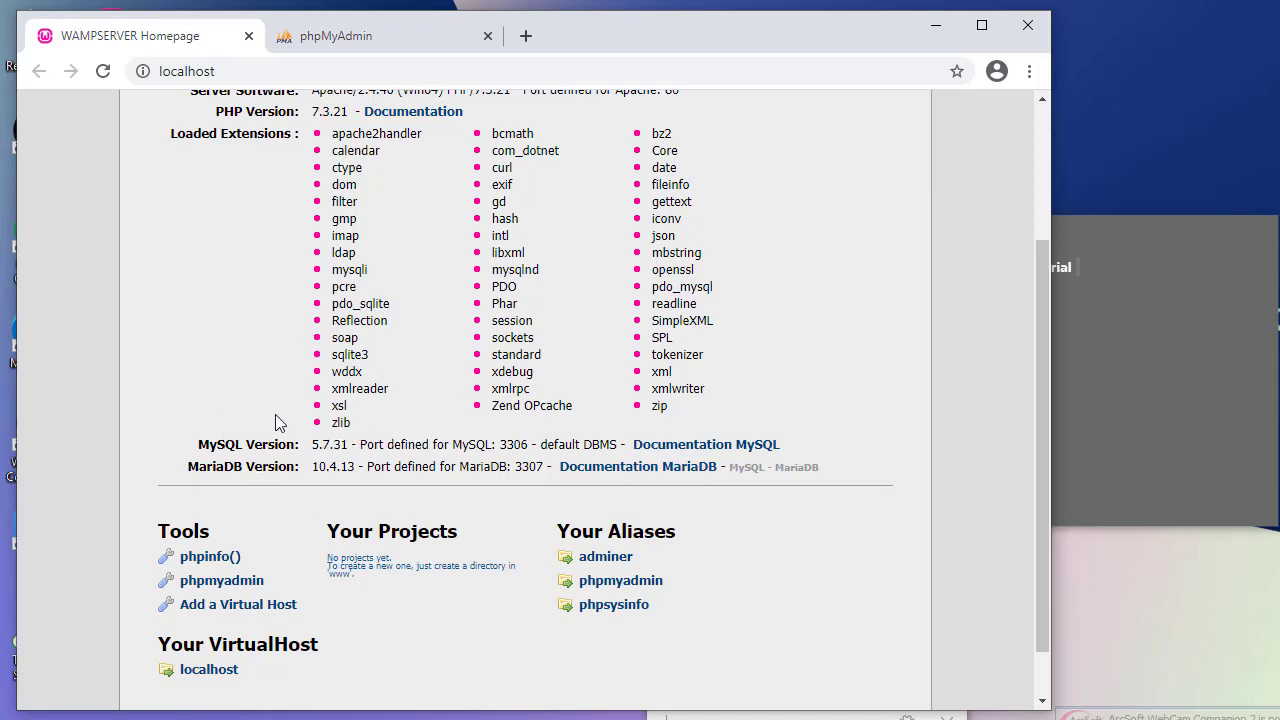
Step: Invert Wampserver's default DBMS from MySQL to MariaDB and reload the localhost homepage
{"action": "left_click", "coordinate": [1080, 719]}
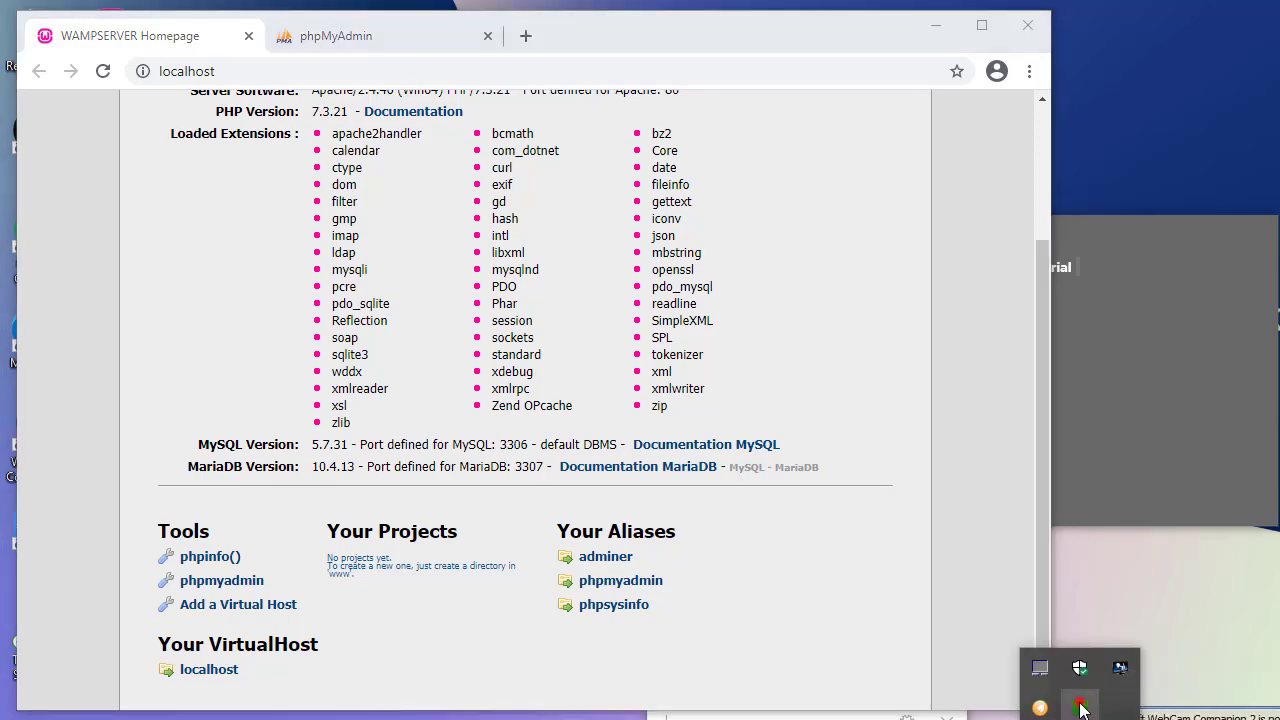
{"action": "left_click", "coordinate": [1080, 708]}
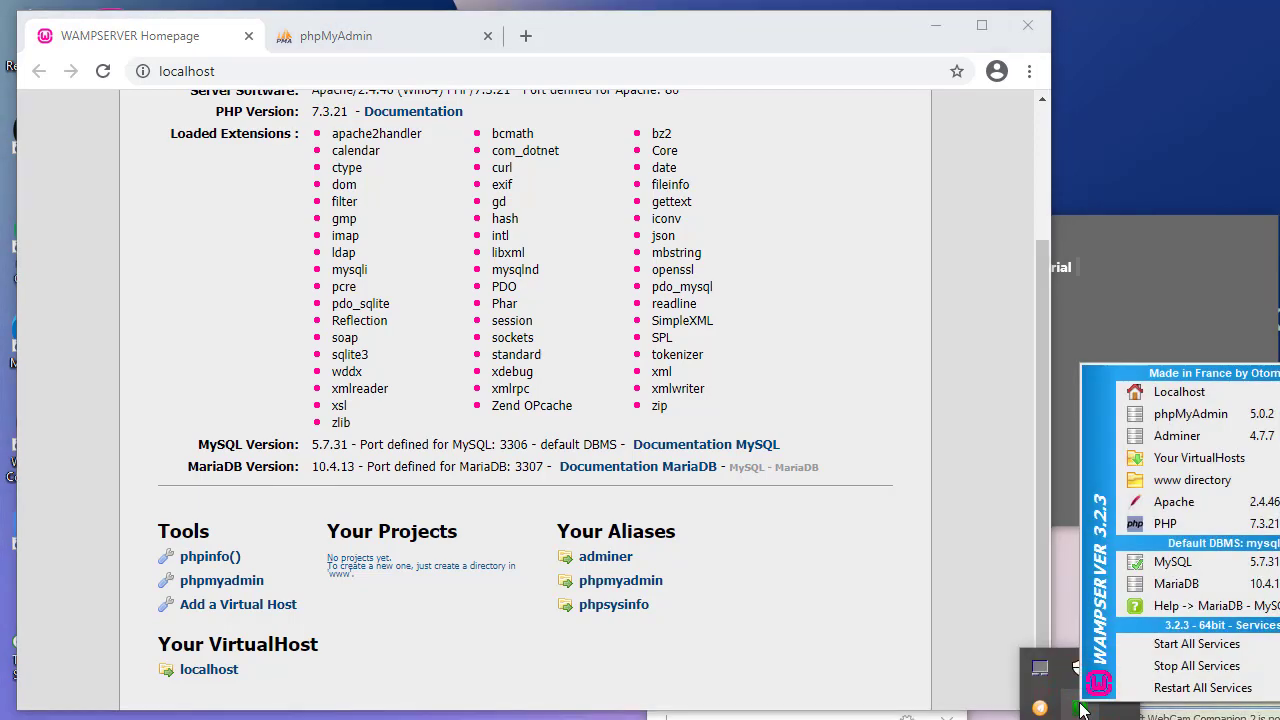
{"action": "right_click", "coordinate": [1080, 708]}
{"action": "mouse_move", "coordinate": [1147, 635]}
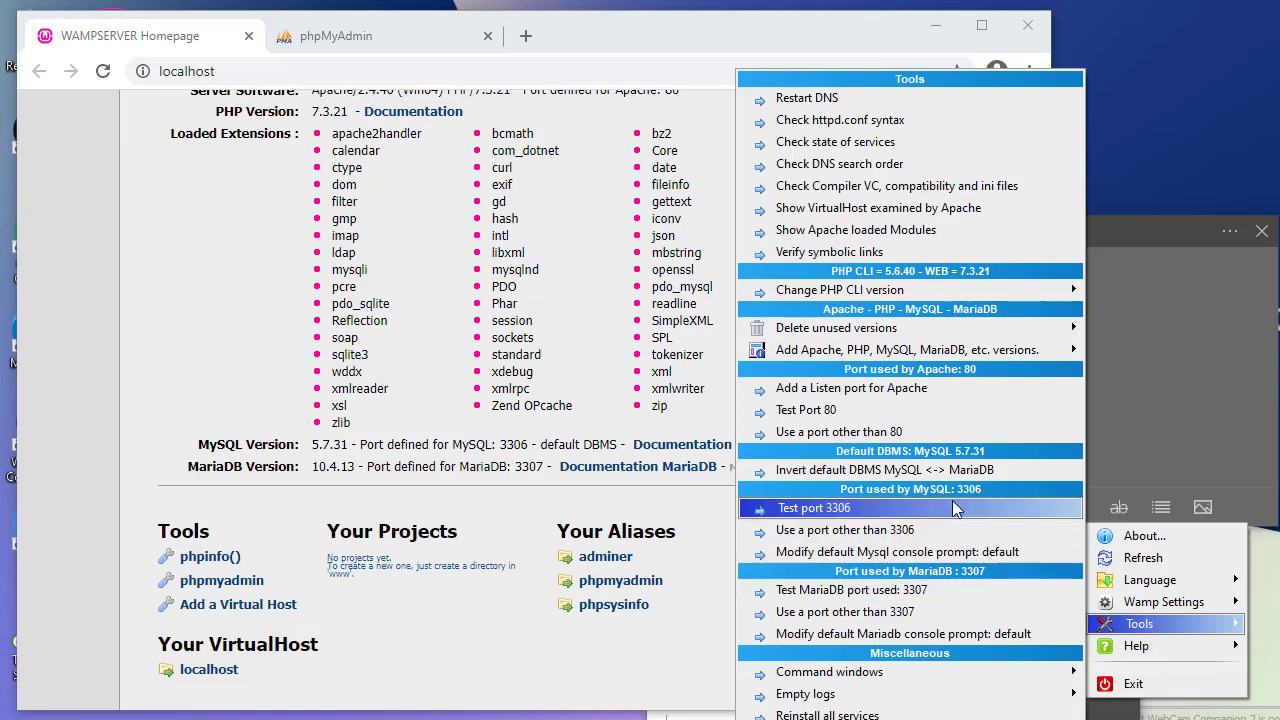
{"action": "left_click", "coordinate": [873, 478]}
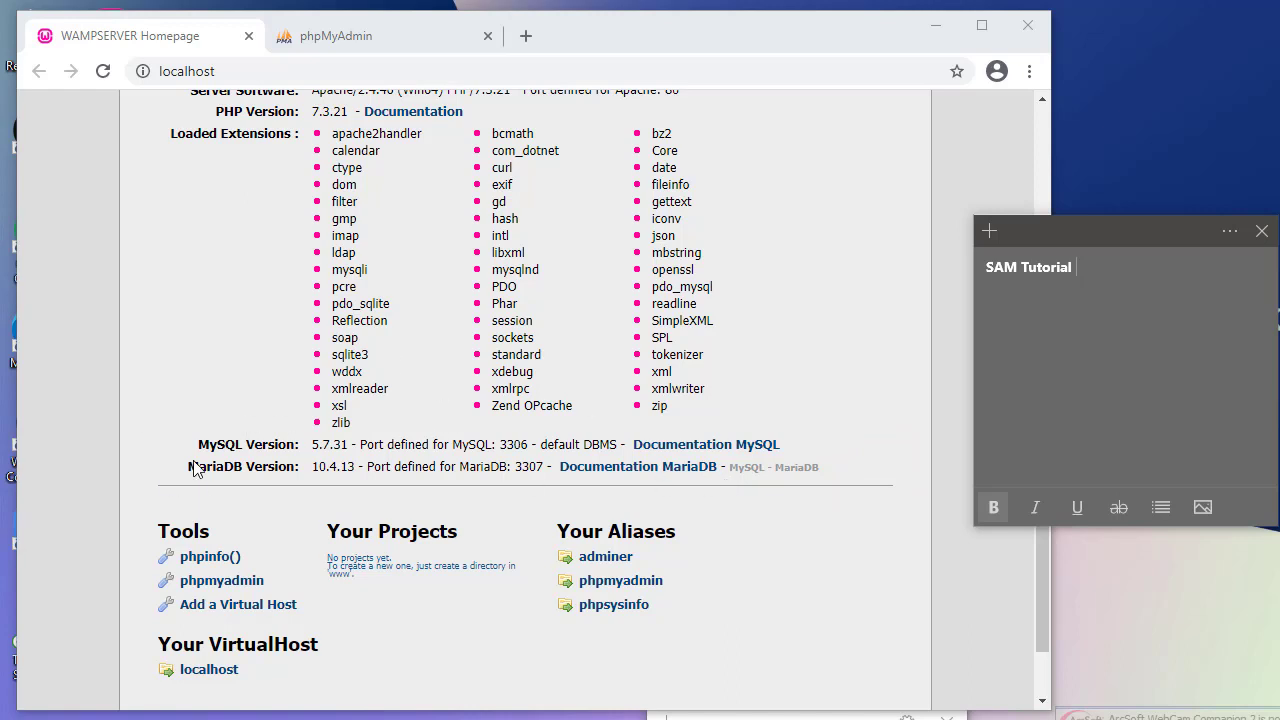
{"action": "left_click", "coordinate": [97, 76]}
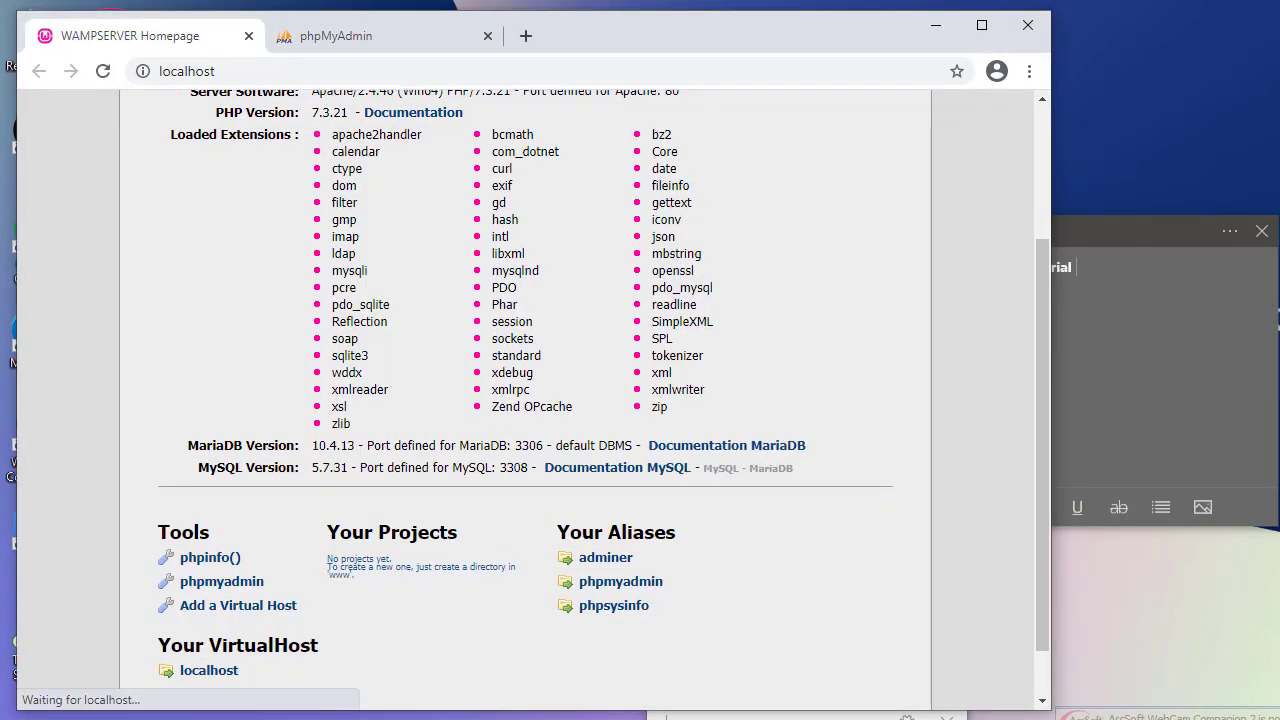
Step: Check Wampserver's service status and the database entries on the homepage after the DBMS switch
{"action": "left_click", "coordinate": [1080, 719]}
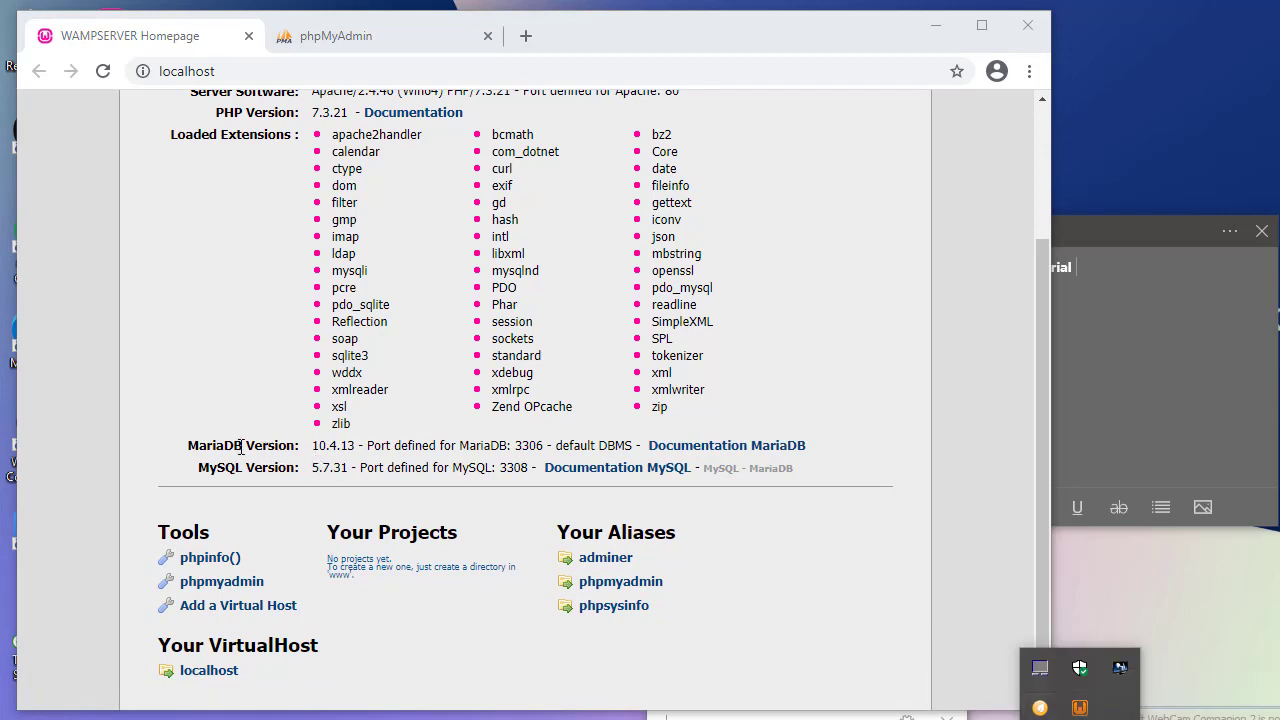
{"action": "left_click", "coordinate": [580, 468]}
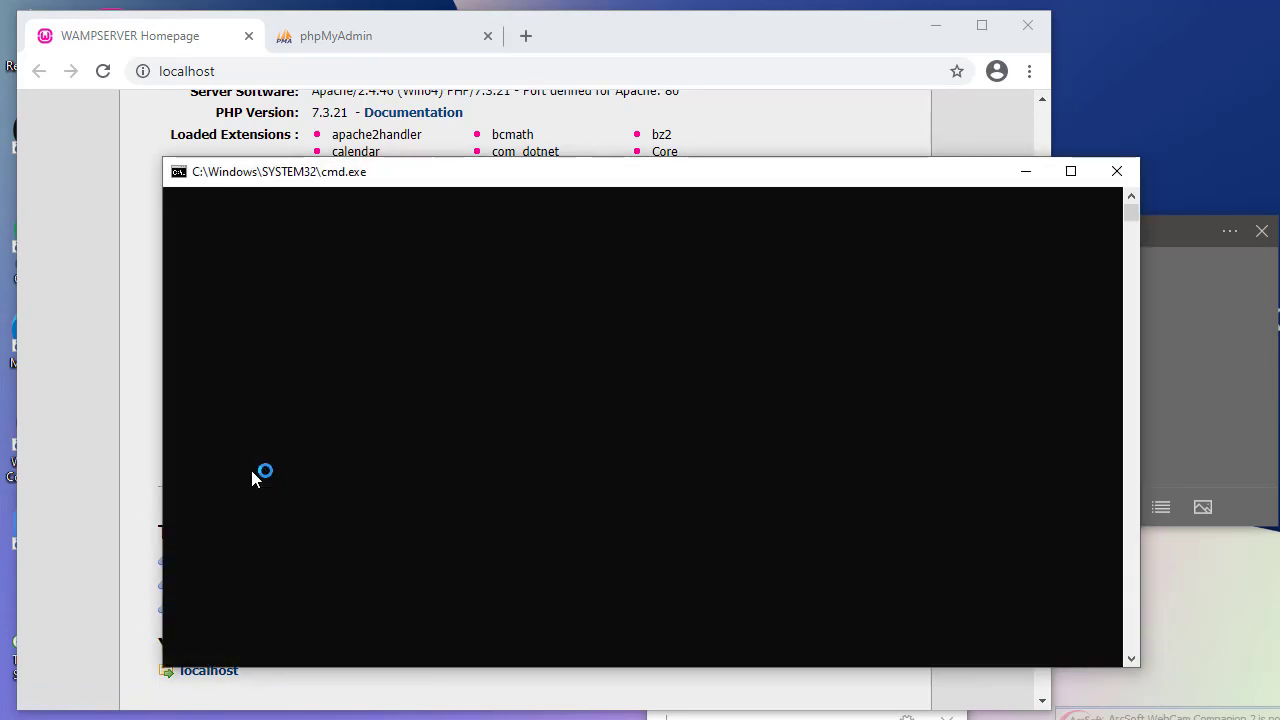
{"action": "left_click", "coordinate": [96, 291]}
{"action": "left_click", "coordinate": [272, 635]}
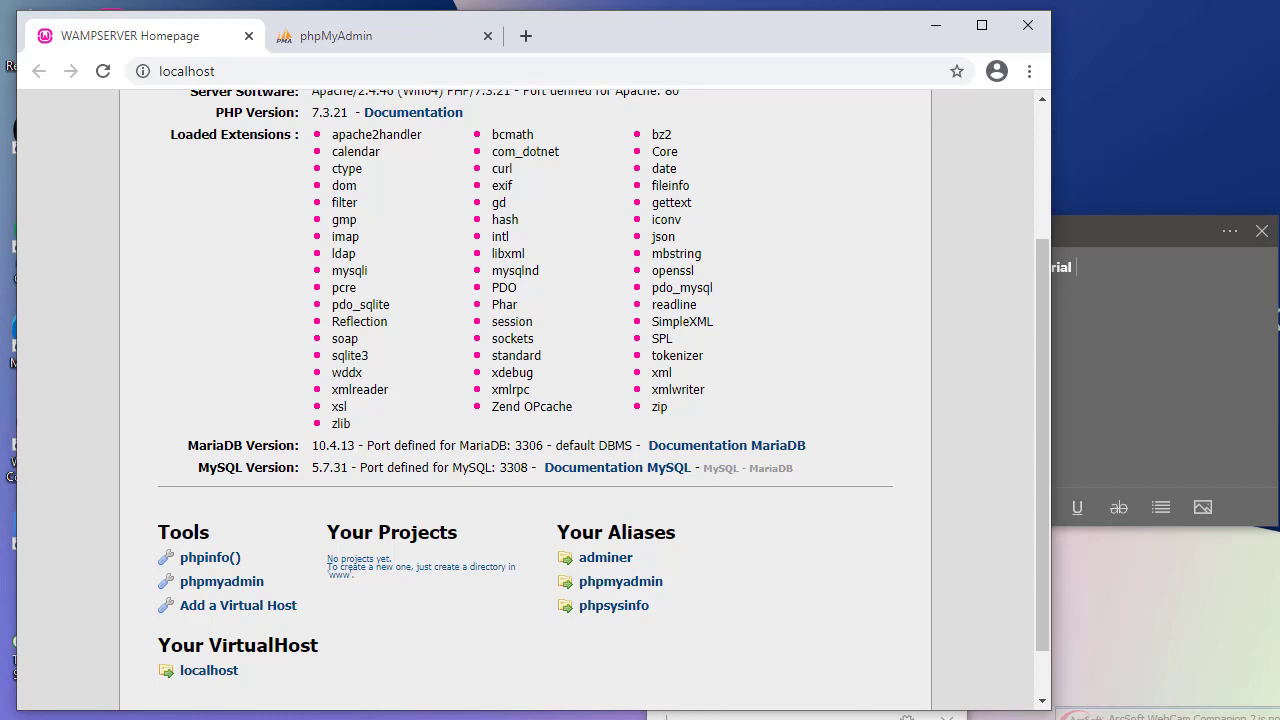
Step: Invert Wampserver's default DBMS from MariaDB back to MySQL and reload the localhost homepage
{"action": "left_click", "coordinate": [1080, 719]}
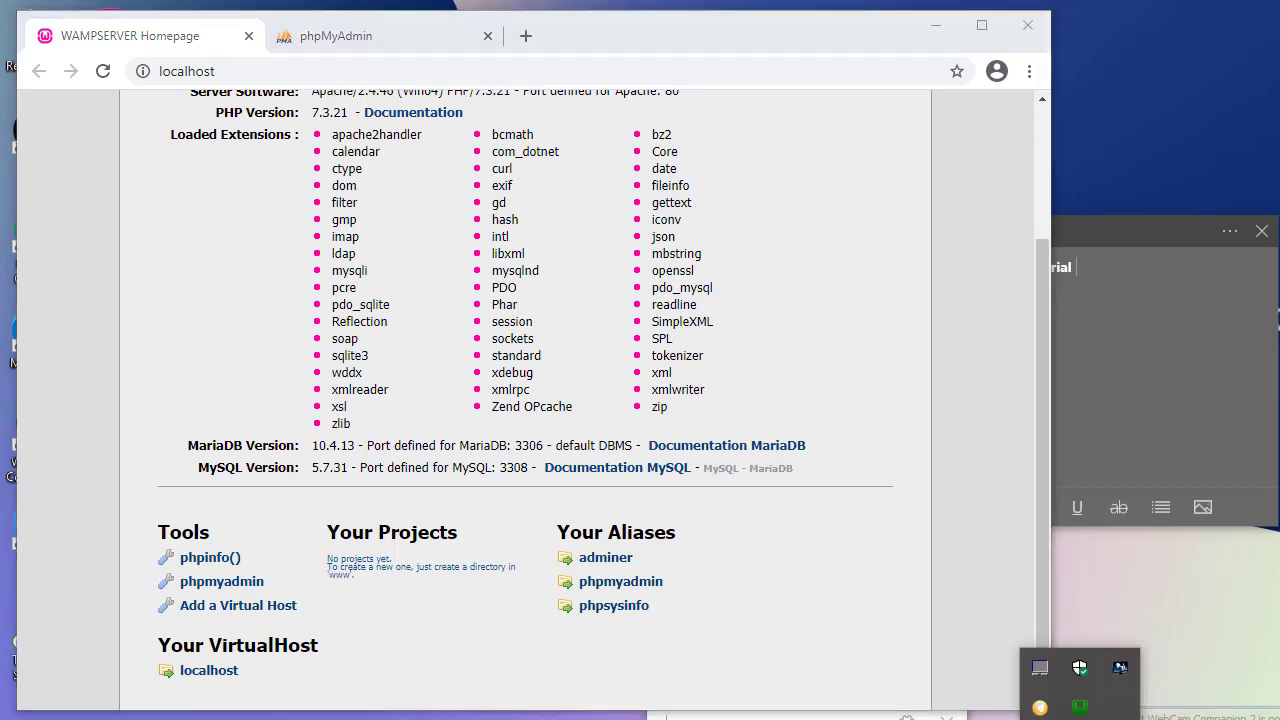
{"action": "right_click", "coordinate": [1080, 708]}
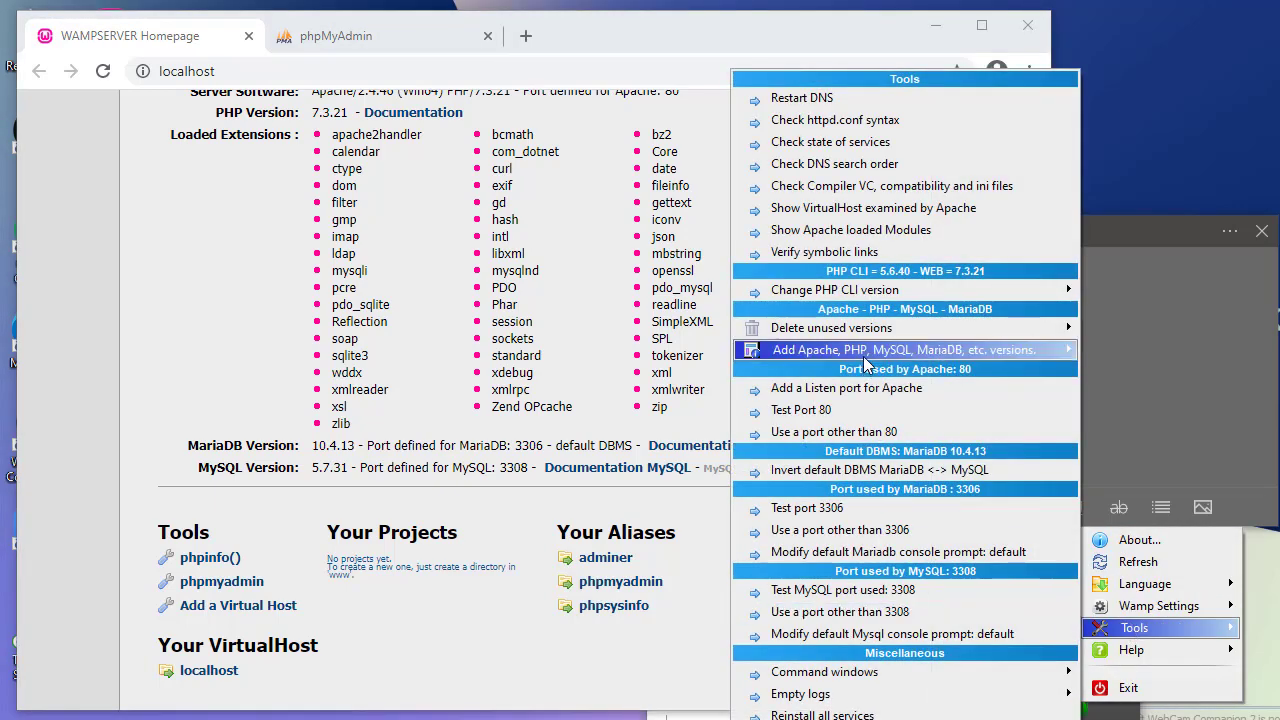
{"action": "left_click", "coordinate": [845, 470]}
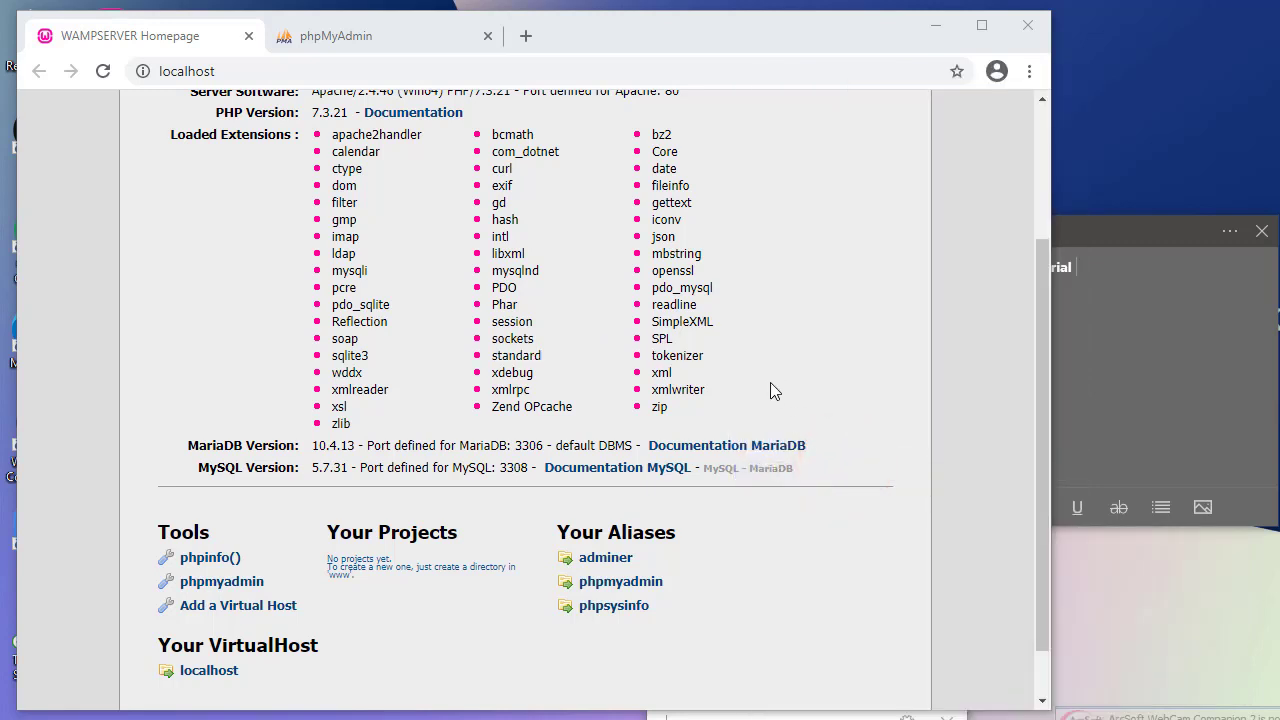
{"action": "left_click", "coordinate": [103, 71]}
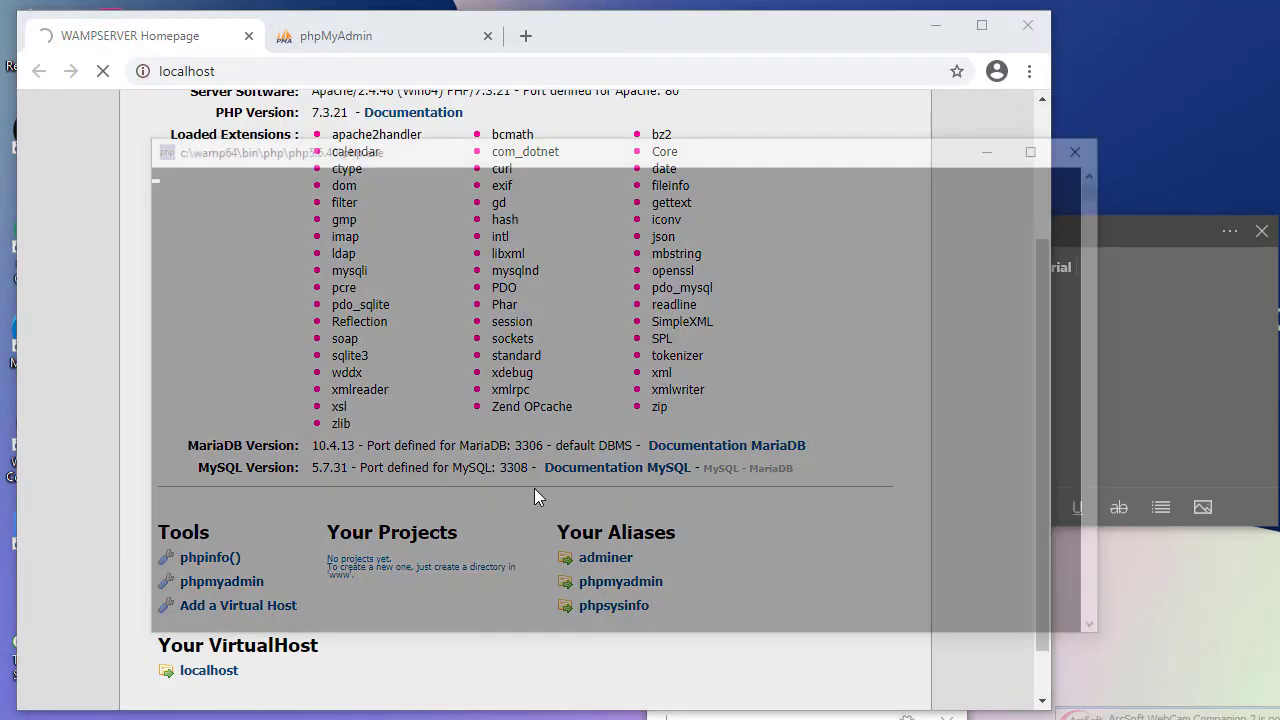